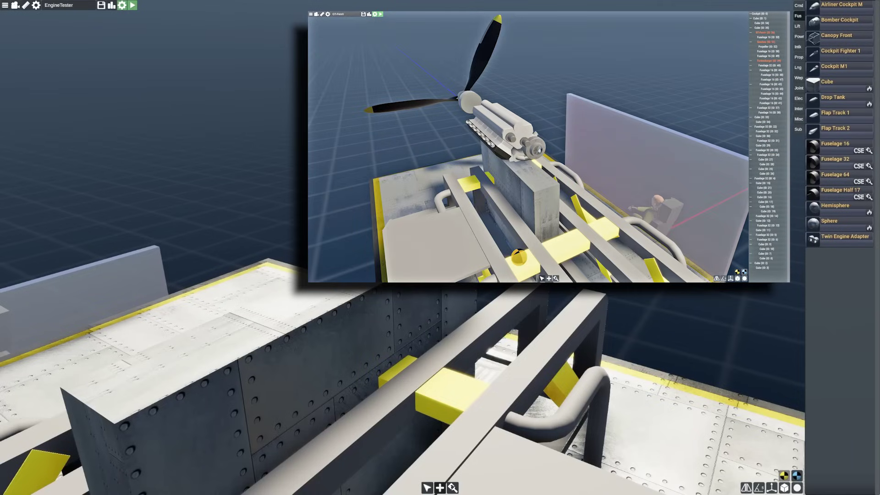
Step: Set the central upright cube's fuel type to AVGAS 115 and its fuel priority group to 10
{"action": "scroll", "coordinate": [320, 353], "scroll_direction": "down", "scroll_amount": 4}
{"action": "left_click", "coordinate": [321, 353]}
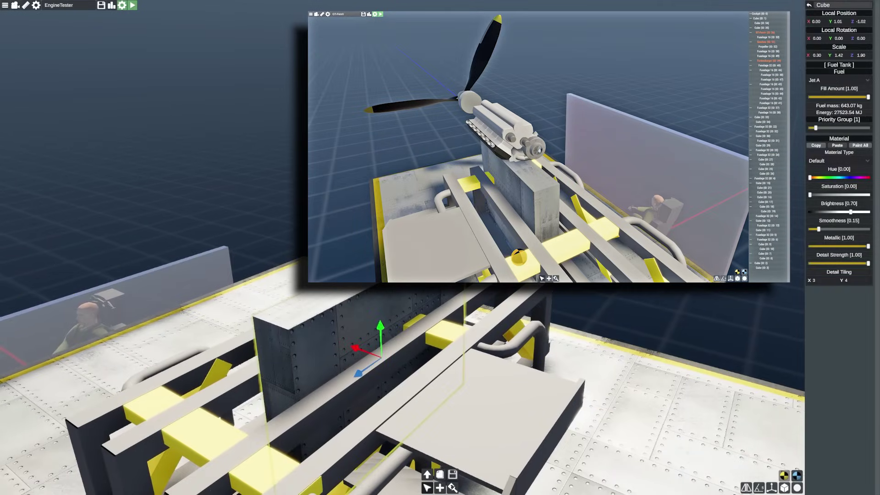
{"action": "left_click", "coordinate": [838, 81]}
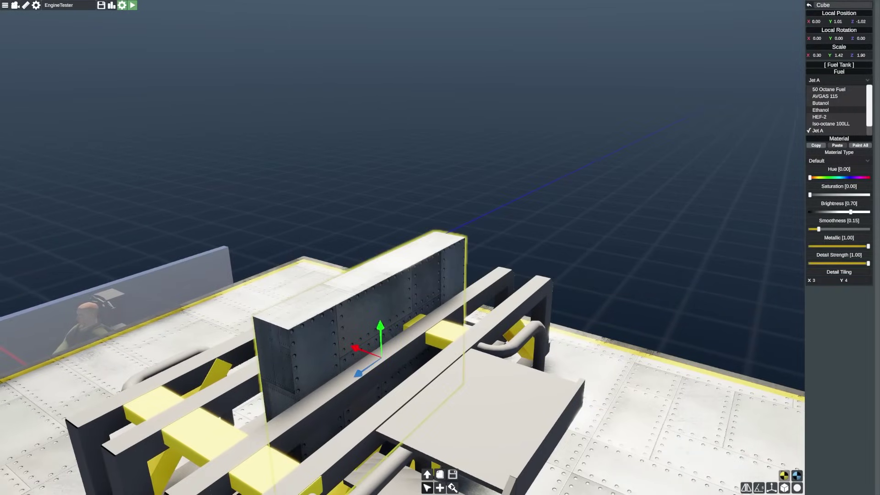
{"action": "left_click", "coordinate": [825, 96]}
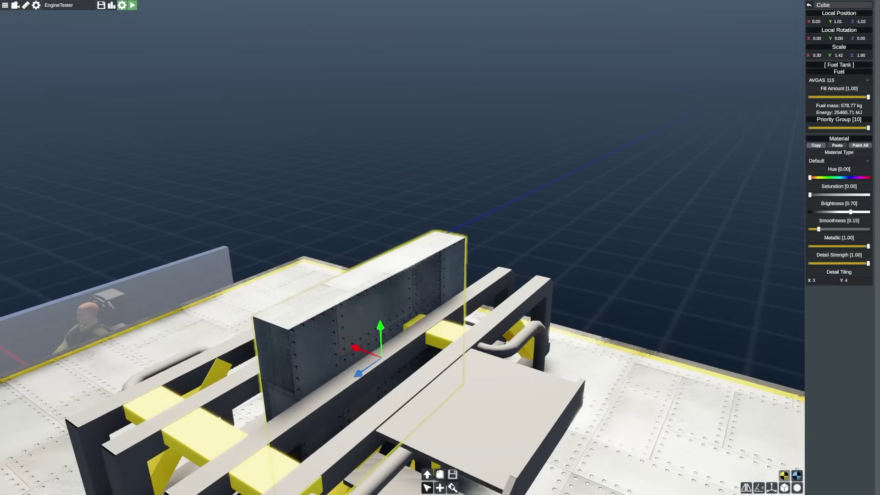
{"action": "key", "text": "Escape"}
Step: Shrink the test stand's platform cube to a scale of about 3.14 in X and 5.47 in Z
{"action": "left_click", "coordinate": [5, 5]}
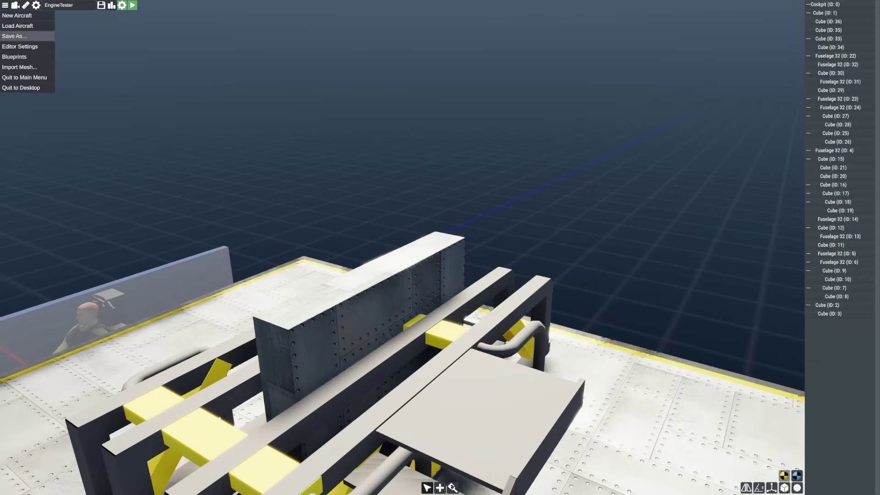
{"action": "scroll", "coordinate": [367, 317], "scroll_direction": "down", "scroll_amount": 8}
{"action": "left_click", "coordinate": [330, 317]}
{"action": "scroll", "coordinate": [329, 316], "scroll_direction": "up", "scroll_amount": 5}
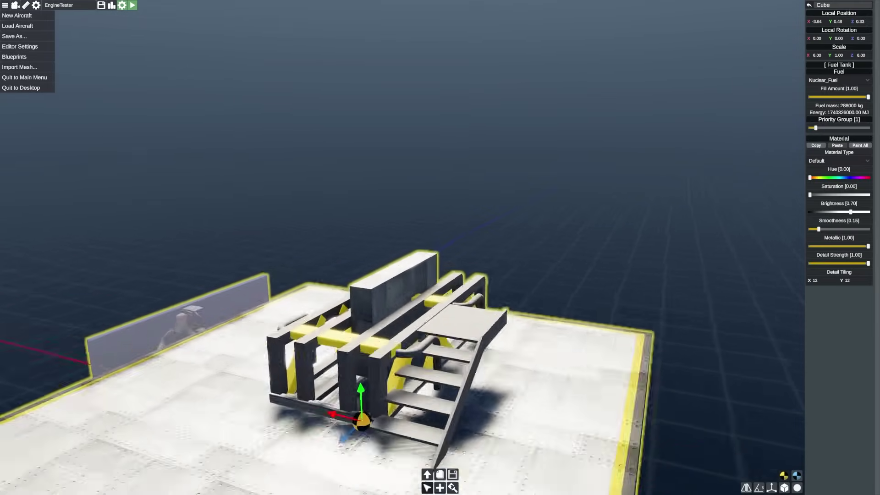
{"action": "left_click_drag", "start_coordinate": [330, 316], "coordinate": [427, 353]}
{"action": "key", "text": "3"}
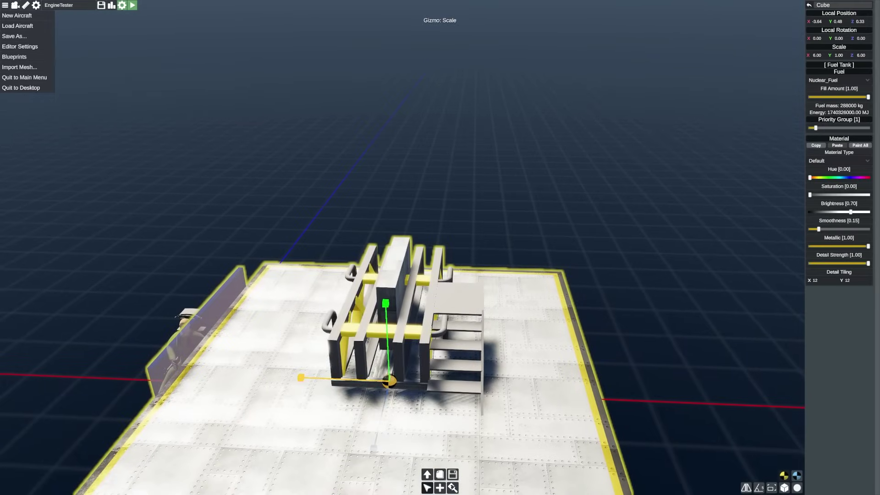
{"action": "left_click_drag", "start_coordinate": [301, 377], "coordinate": [343, 380]}
{"action": "left_click_drag", "start_coordinate": [343, 380], "coordinate": [206, 394]}
{"action": "mouse_move", "coordinate": [309, 342]}
{"action": "left_mouse_down"}
{"action": "mouse_move", "coordinate": [348, 331]}
{"action": "mouse_move", "coordinate": [309, 337]}
{"action": "mouse_move", "coordinate": [316, 340]}
{"action": "left_mouse_up"}
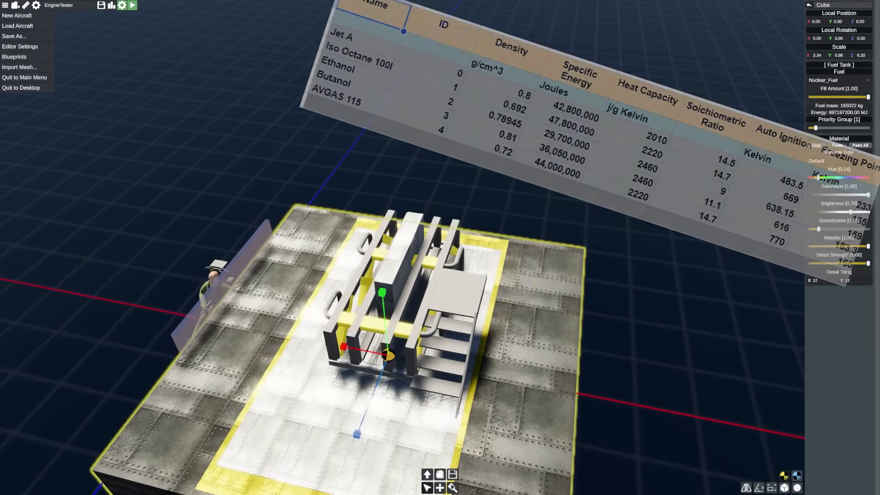
Step: Scale the base cube beneath the platform to about 3.46 in X and shorten it slightly in Z to fit the platform
{"action": "left_click_drag", "start_coordinate": [339, 347], "coordinate": [275, 362]}
{"action": "left_click_drag", "start_coordinate": [312, 341], "coordinate": [322, 334]}
{"action": "left_click", "coordinate": [247, 373]}
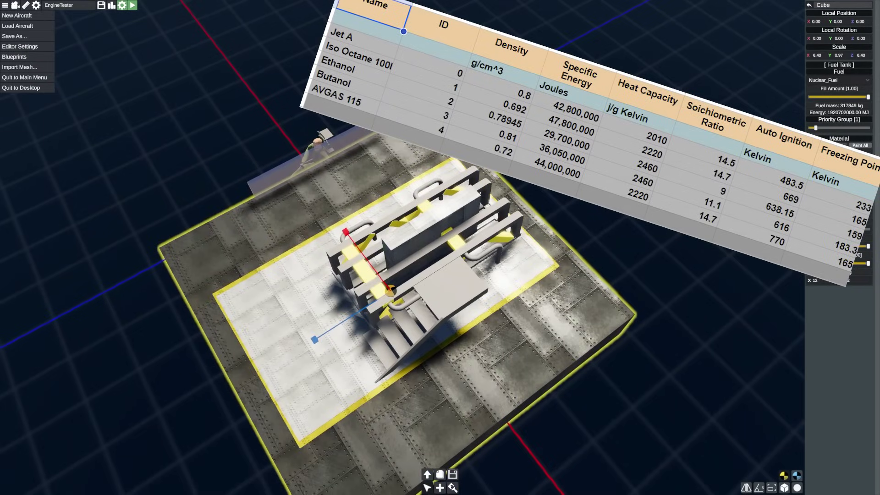
{"action": "left_click_drag", "start_coordinate": [346, 232], "coordinate": [365, 258]}
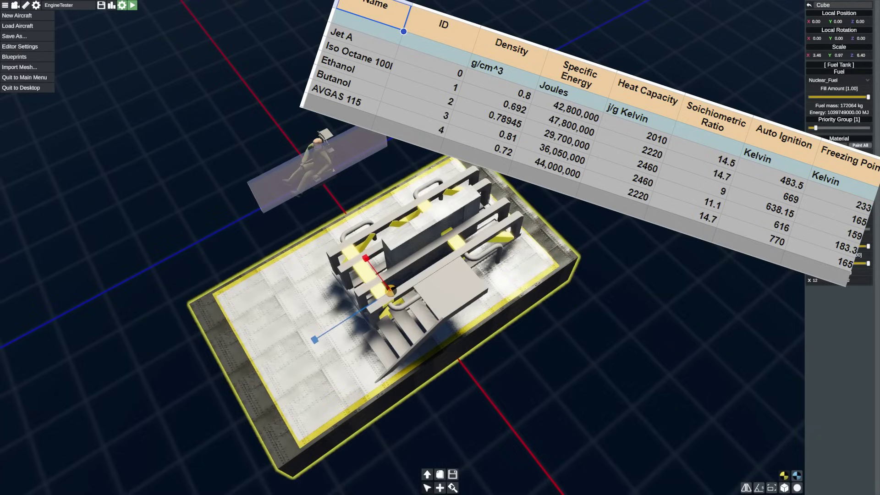
{"action": "left_click_drag", "start_coordinate": [314, 340], "coordinate": [323, 334]}
{"action": "key", "text": "Escape"}
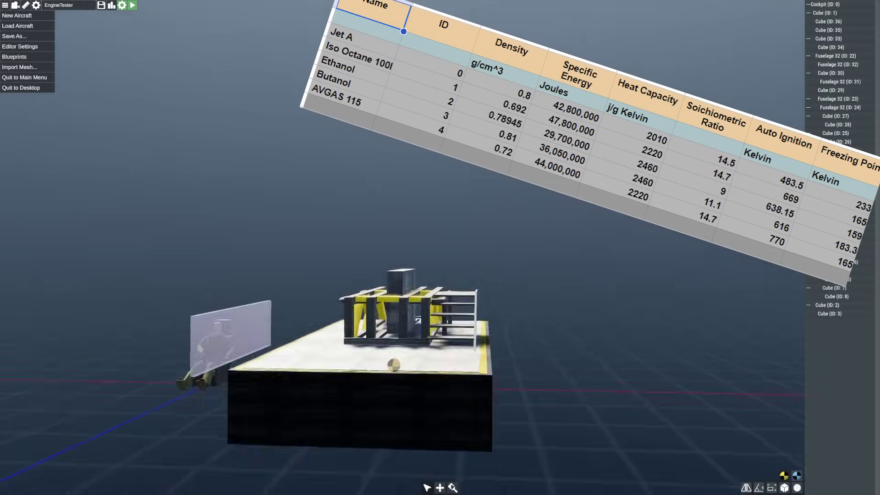
Step: Move the platform assembly sideways towards the pilot seat and reposition the glass panel at local X 1.64
{"action": "scroll", "coordinate": [418, 316], "scroll_direction": "down", "scroll_amount": 5}
{"action": "left_click", "coordinate": [418, 321]}
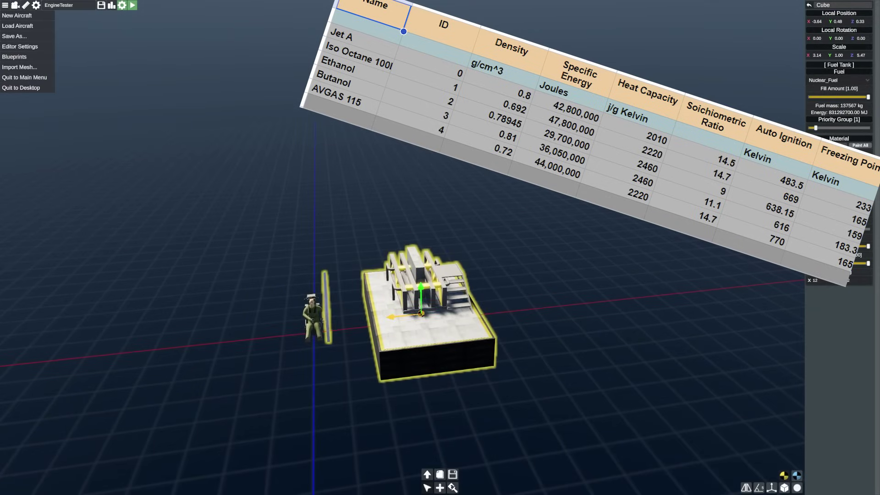
{"action": "left_click_drag", "start_coordinate": [390, 316], "coordinate": [349, 320]}
{"action": "left_click", "coordinate": [282, 312]}
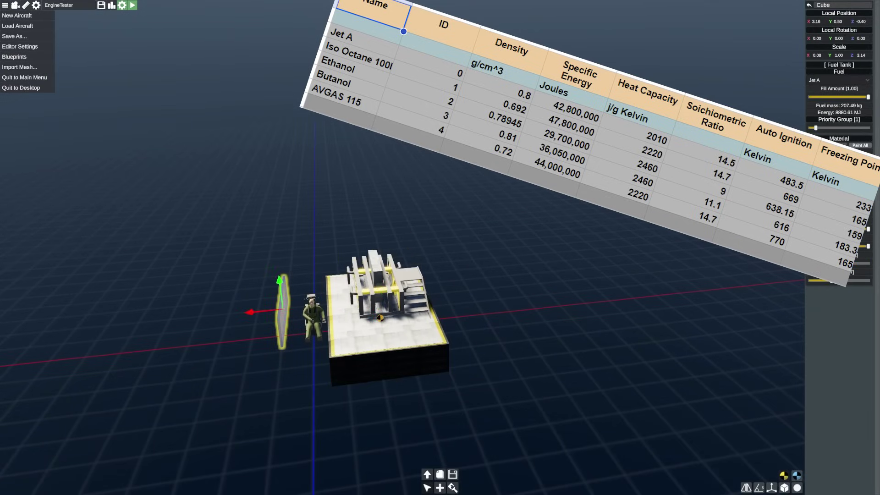
{"action": "left_click_drag", "start_coordinate": [256, 312], "coordinate": [301, 307]}
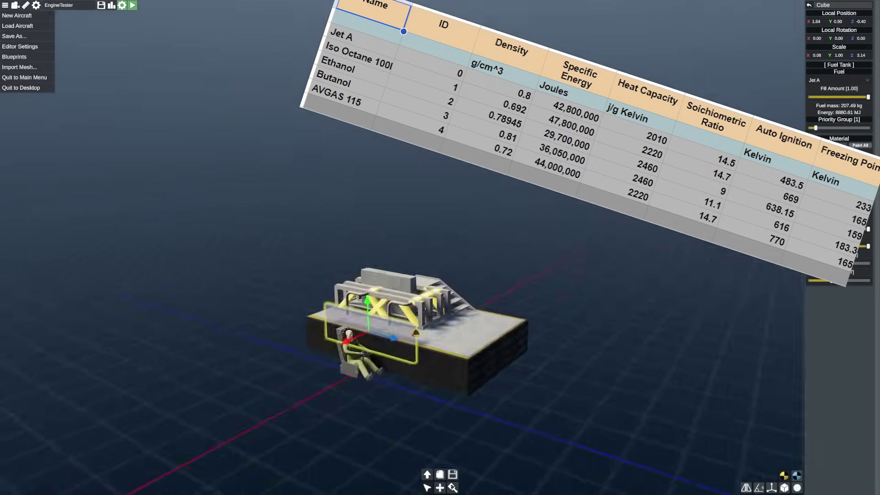
Step: Lengthen the central fuel tank cube so that it spans the full length of the support frame
{"action": "scroll", "coordinate": [413, 349], "scroll_direction": "up", "scroll_amount": 3}
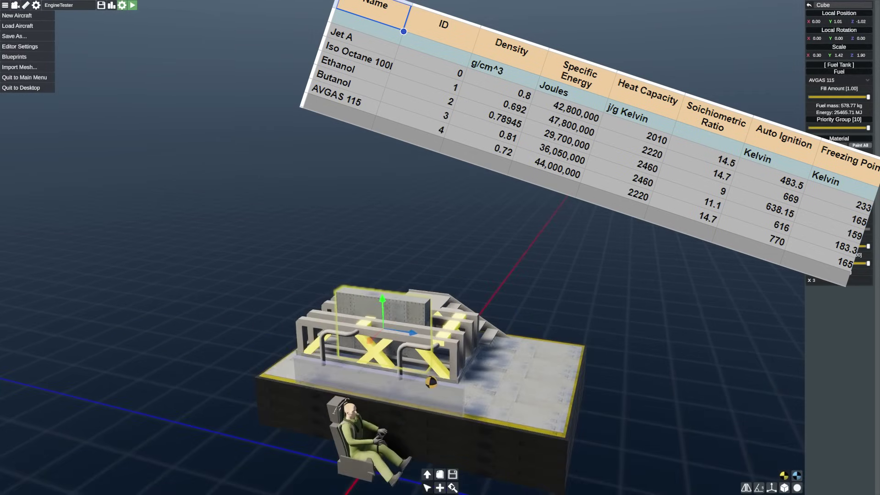
{"action": "key", "text": "r"}
{"action": "left_click_drag", "start_coordinate": [467, 342], "coordinate": [554, 355]}
{"action": "key", "text": "Escape"}
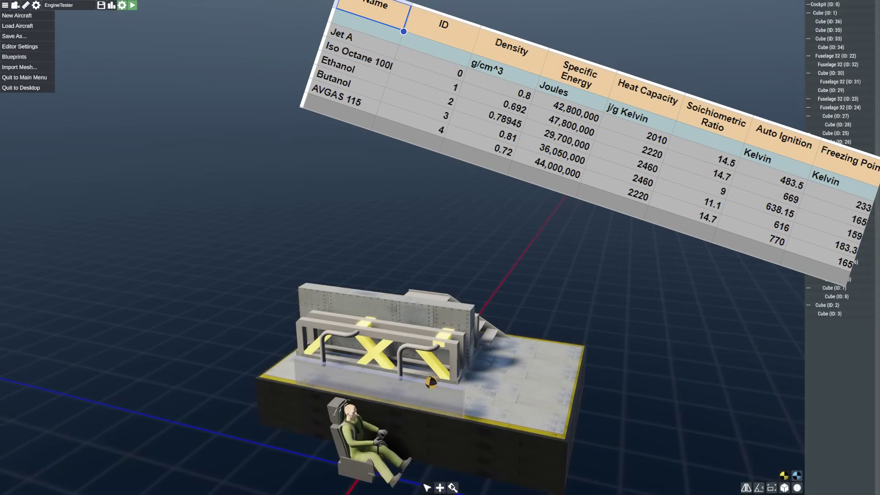
Step: Save the aircraft as a new file named EngineTesterPiston
{"action": "left_click", "coordinate": [18, 36]}
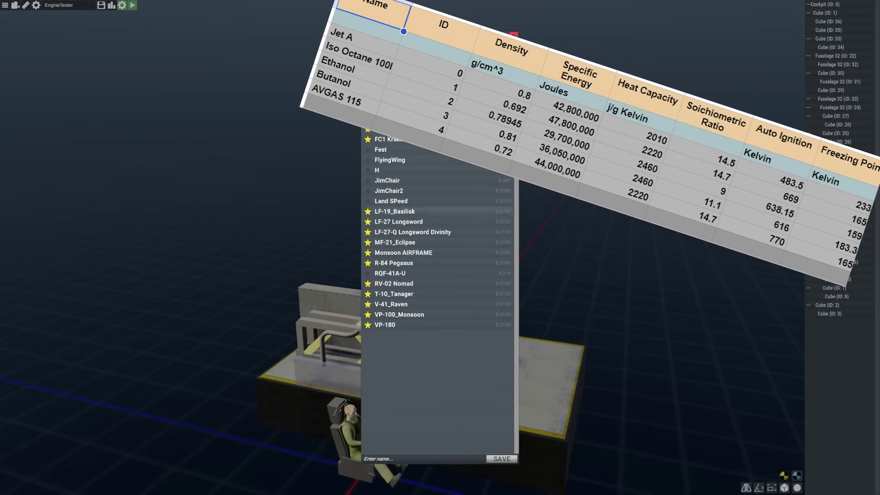
{"action": "left_click", "coordinate": [393, 88]}
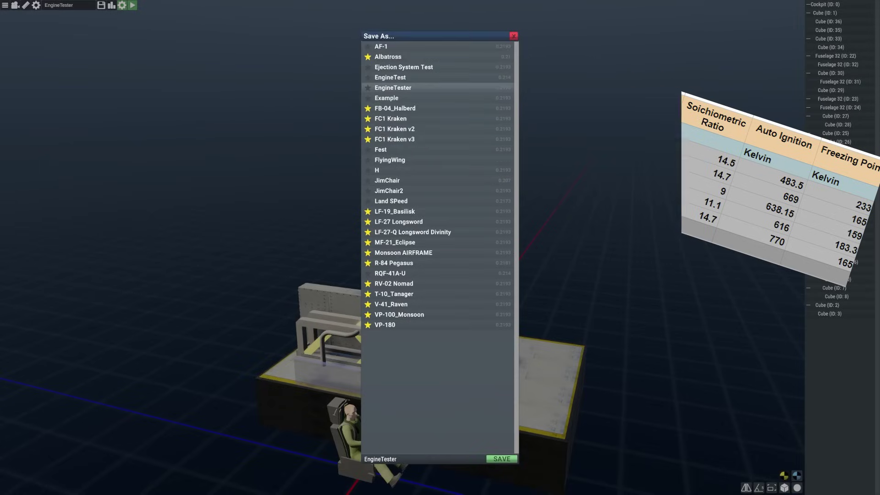
{"action": "left_click", "coordinate": [394, 459]}
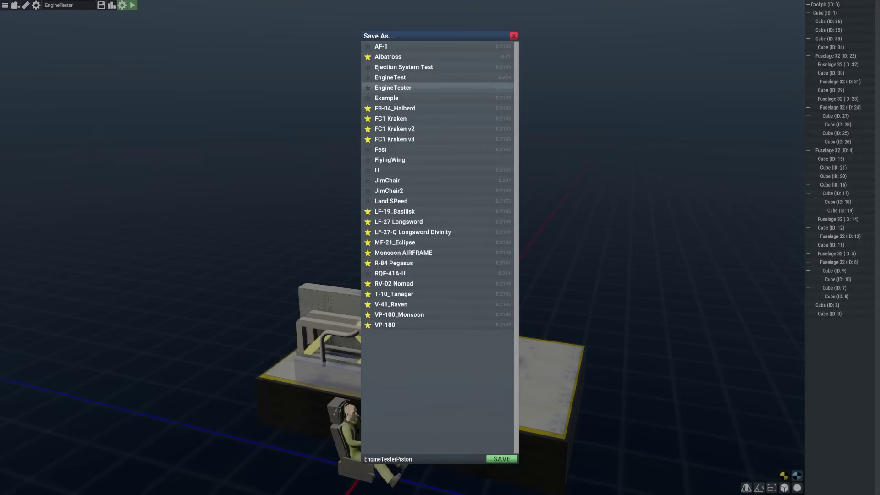
{"action": "key", "text": "Return"}
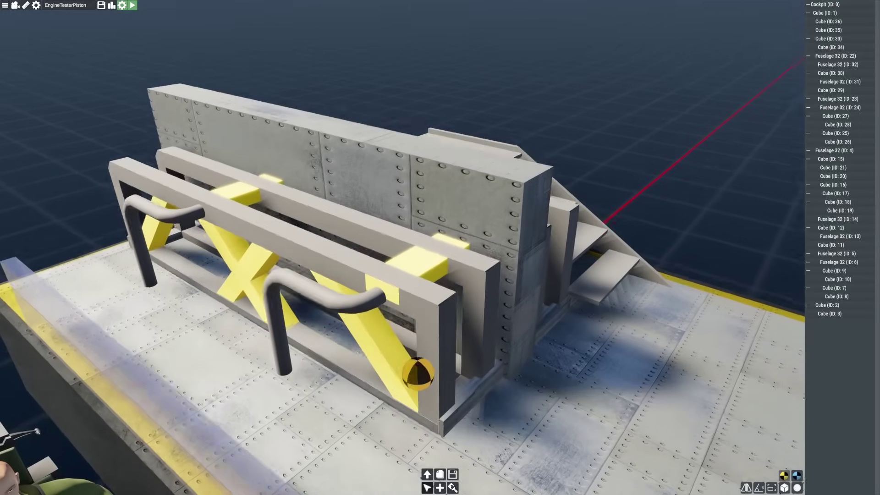
Step: Raise the glass panel beside the pilot to local Y 1.15 and scale it taller
{"action": "key", "text": "2"}
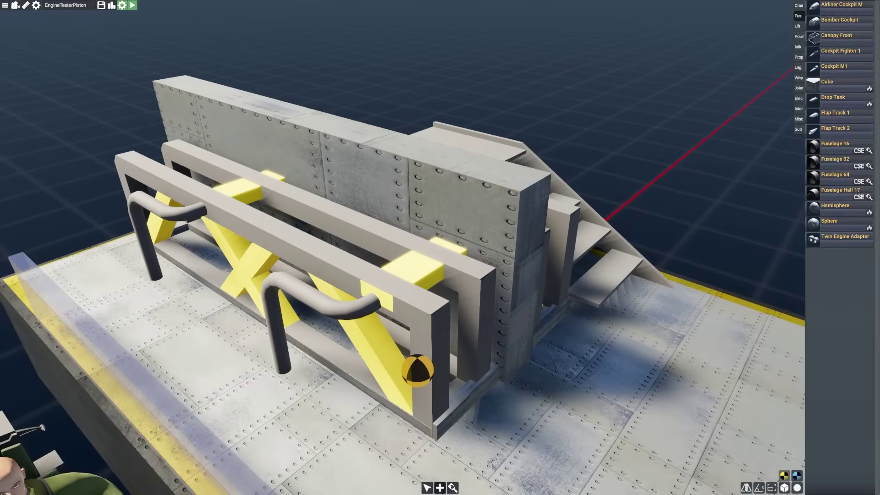
{"action": "scroll", "coordinate": [402, 284], "scroll_direction": "down", "scroll_amount": 3}
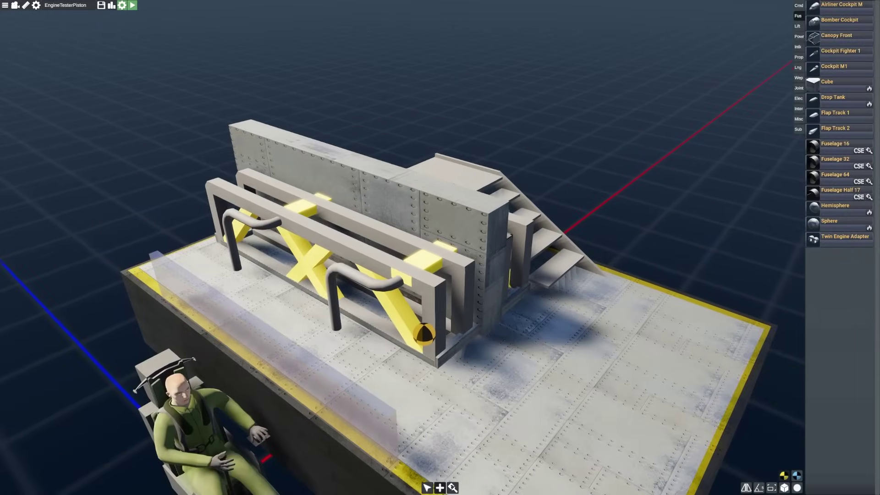
{"action": "left_click", "coordinate": [293, 353]}
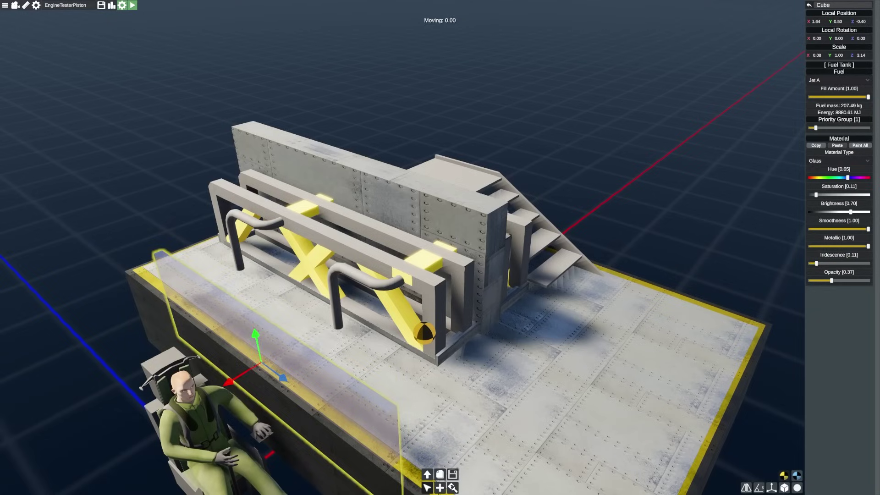
{"action": "left_click_drag", "start_coordinate": [255, 335], "coordinate": [242, 272]}
{"action": "key", "text": "g"}
{"action": "key", "text": "g"}
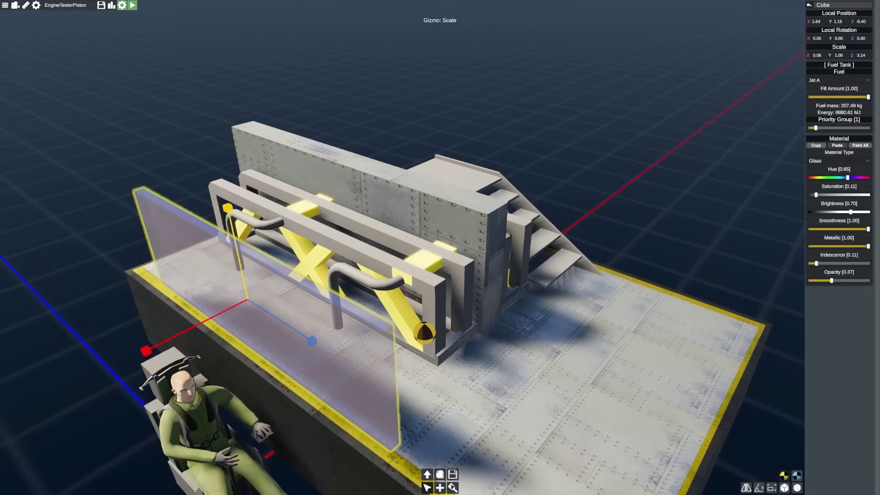
{"action": "left_click_drag", "start_coordinate": [228, 208], "coordinate": [208, 121]}
{"action": "left_click", "coordinate": [208, 121]}
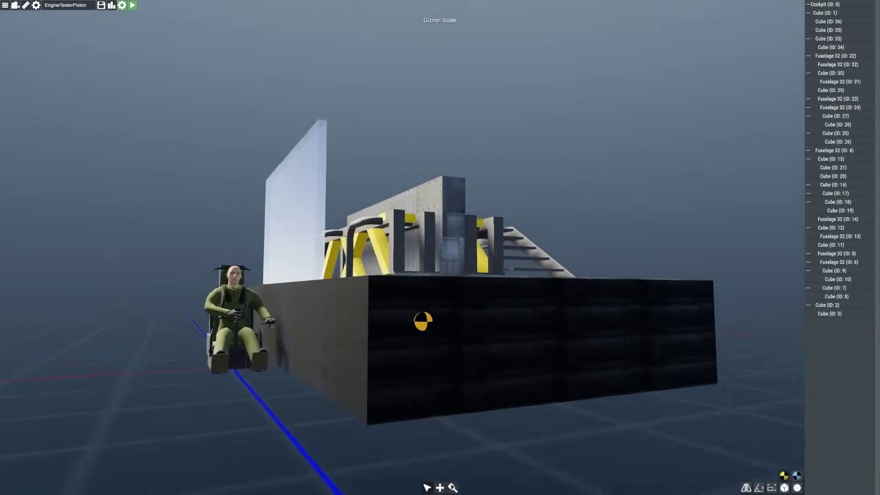
Step: Check the resized test stand from several sides and save the aircraft
{"action": "scroll", "coordinate": [403, 248], "scroll_direction": "down", "scroll_amount": 4}
{"action": "left_click_drag", "start_coordinate": [321, 230], "coordinate": [546, 262]}
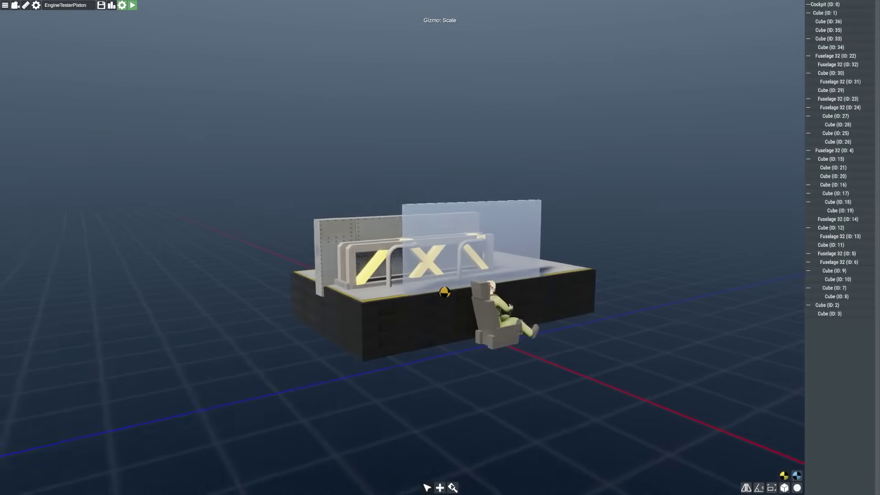
{"action": "left_click_drag", "start_coordinate": [321, 257], "coordinate": [564, 305]}
{"action": "scroll", "coordinate": [458, 298], "scroll_direction": "up", "scroll_amount": 4}
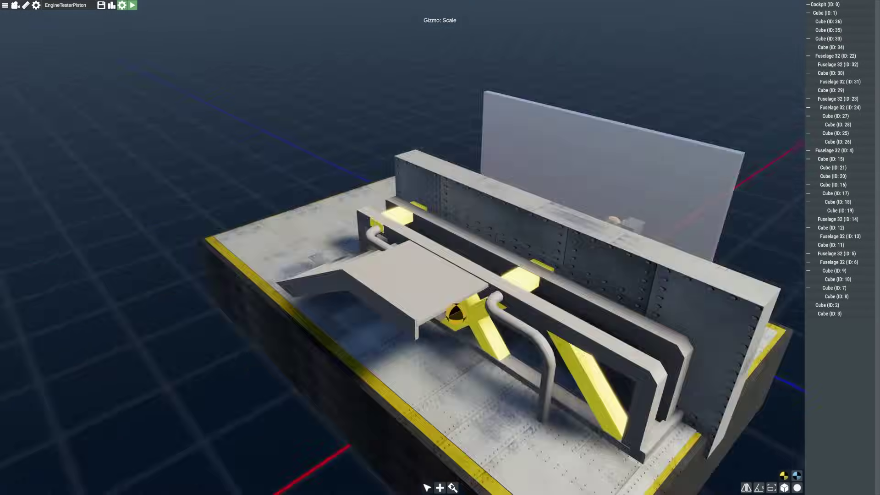
{"action": "key", "text": "ctrl+s"}
Step: Turn off mirroring and place a Piston Engine from the power parts on the far end of the central tank cube
{"action": "left_click", "coordinate": [440, 488]}
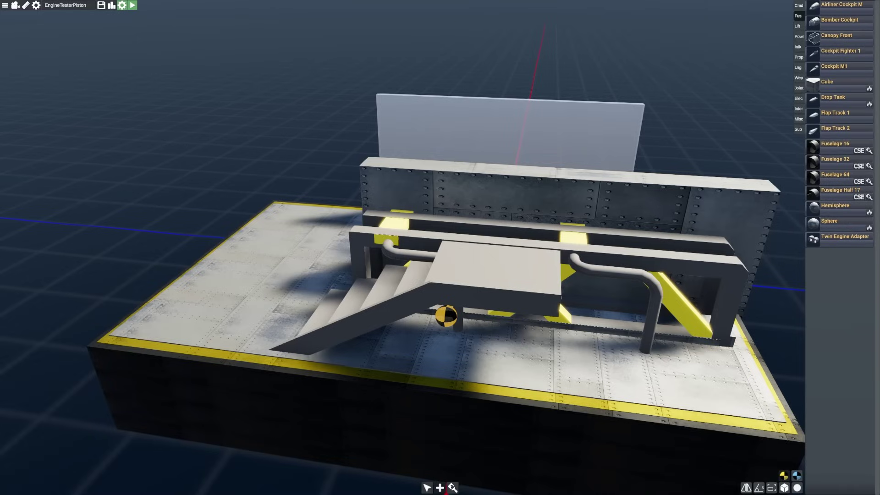
{"action": "left_click", "coordinate": [799, 6]}
{"action": "left_click", "coordinate": [798, 16]}
{"action": "left_click", "coordinate": [799, 36]}
{"action": "left_click", "coordinate": [838, 54]}
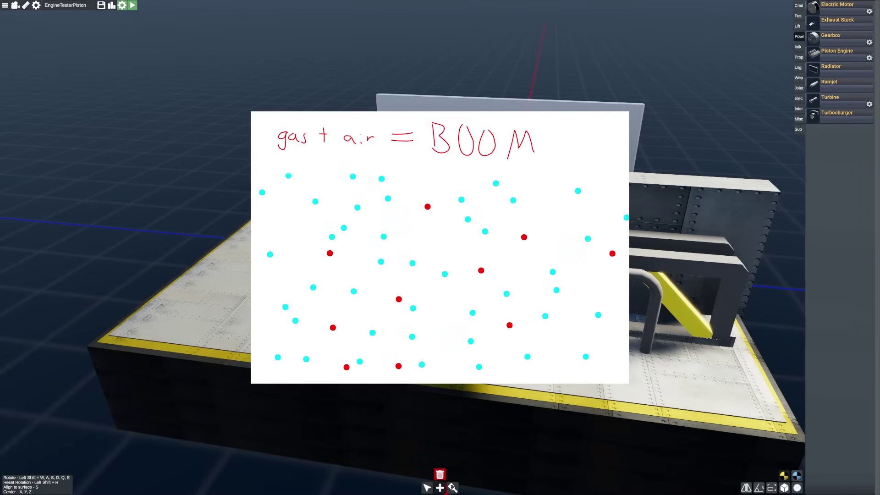
{"action": "key", "text": "m"}
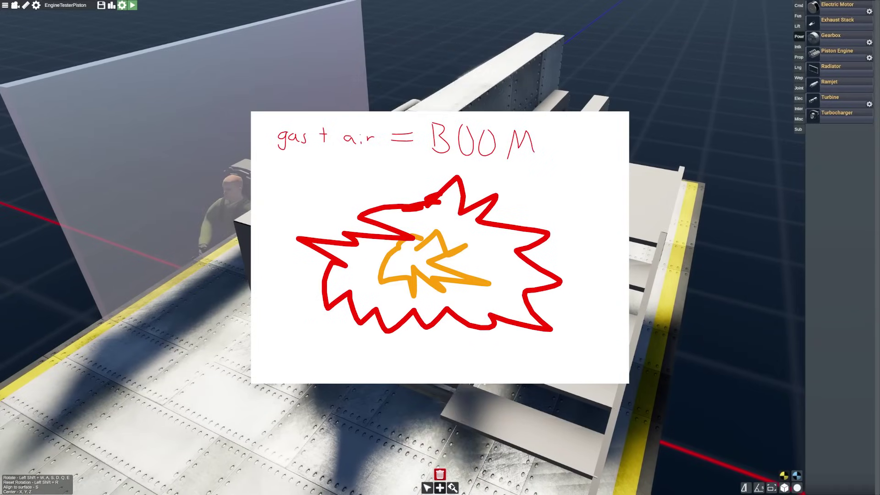
{"action": "left_click", "coordinate": [431, 87]}
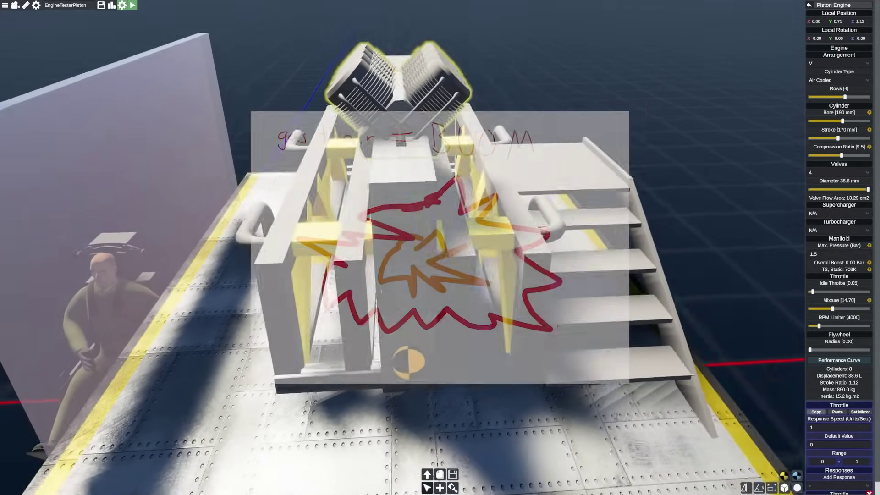
Step: Rotate the piston engine 180 degrees about Z and set its cylinder type to Liquid Cooled
{"action": "key", "text": "2"}
{"action": "left_click_drag", "start_coordinate": [419, 106], "coordinate": [384, 159]}
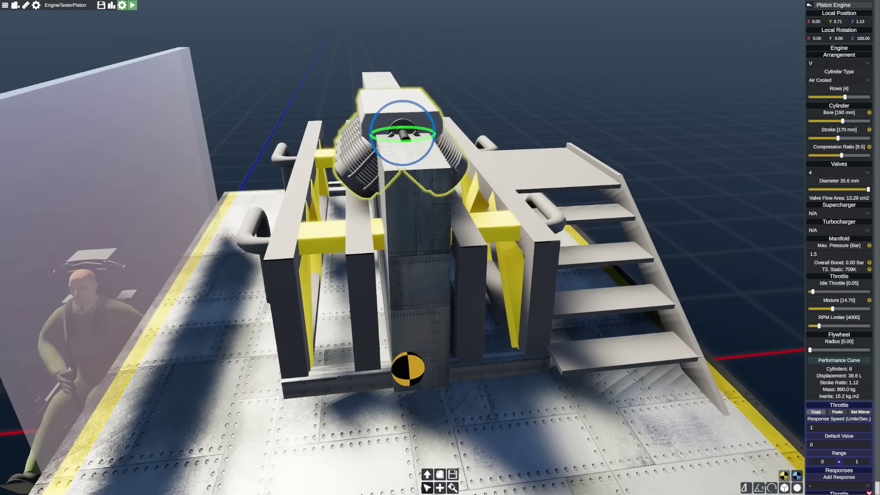
{"action": "left_click", "coordinate": [839, 80]}
{"action": "left_click", "coordinate": [839, 97]}
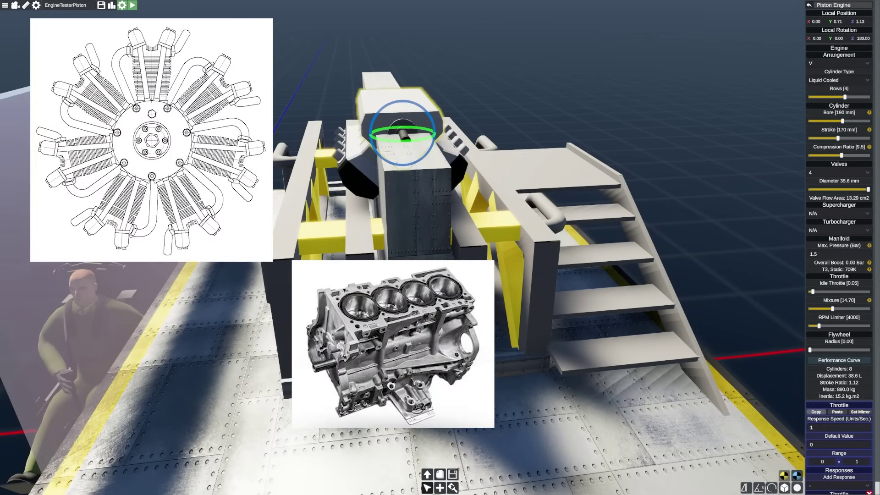
Step: Raise the piston engine to local Y 1.11 above the tank cube and set its cylinder rows to 6
{"action": "key", "text": "3"}
{"action": "left_click_drag", "start_coordinate": [404, 171], "coordinate": [402, 99]}
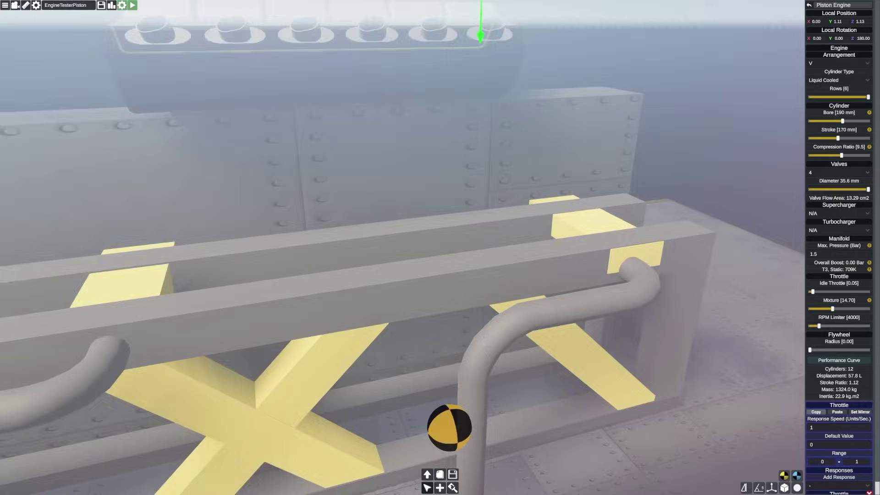
{"action": "scroll", "coordinate": [402, 247], "scroll_direction": "down", "scroll_amount": 4}
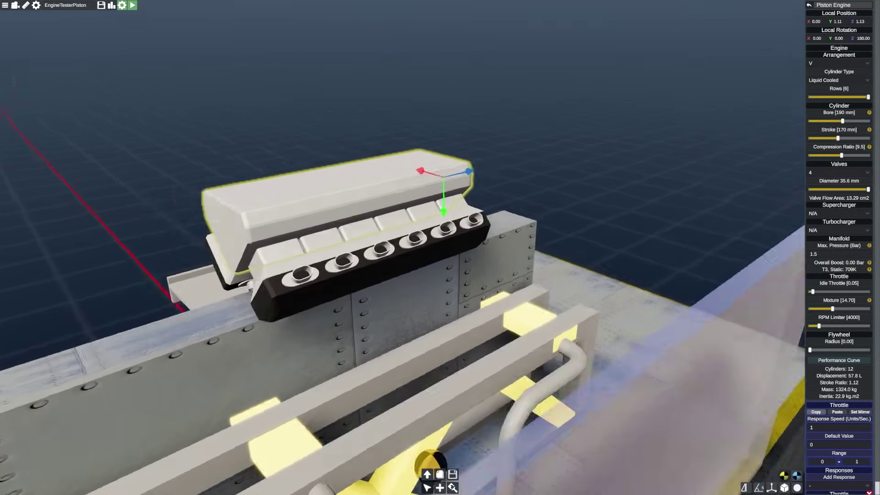
{"action": "left_click_drag", "start_coordinate": [402, 247], "coordinate": [481, 229]}
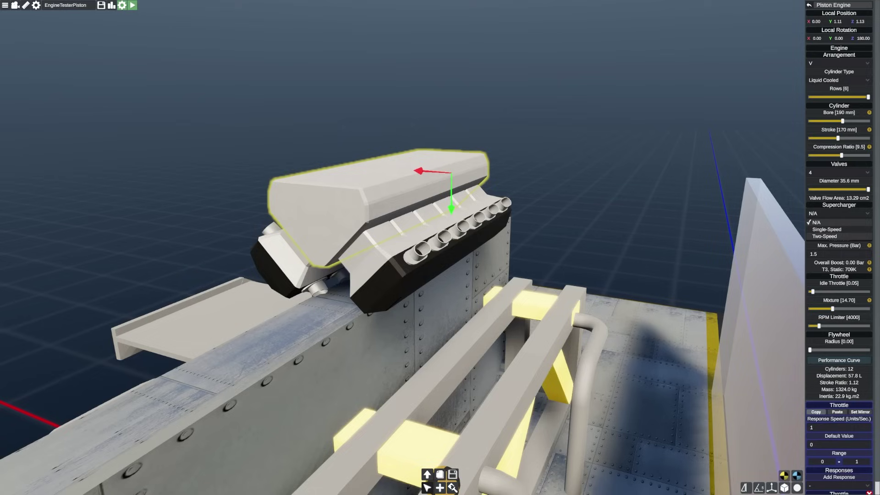
Step: Fit the piston engine with a two-speed supercharger and set its stroke to 113 mm and bore to 166 mm
{"action": "left_click", "coordinate": [824, 237]}
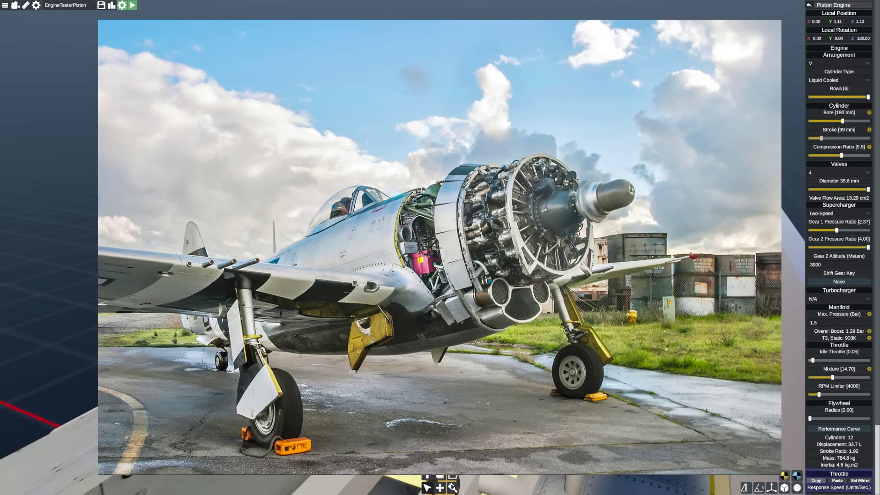
{"action": "left_click_drag", "start_coordinate": [823, 138], "coordinate": [825, 138]}
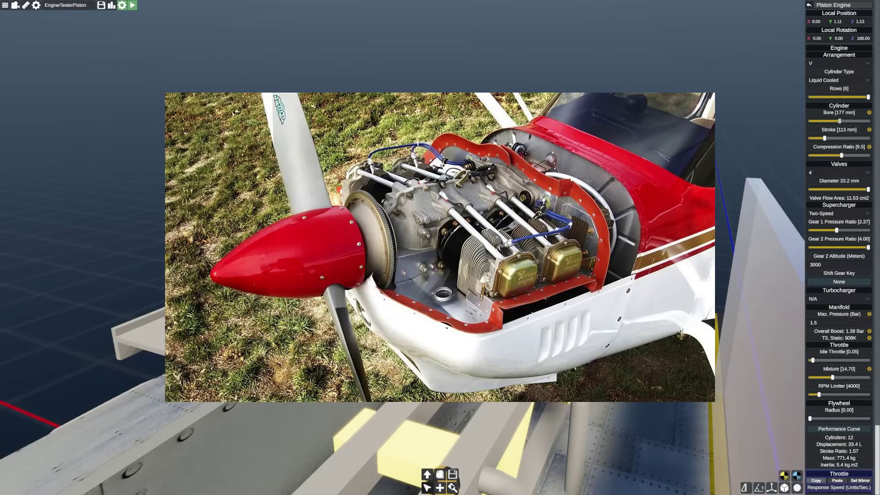
{"action": "left_click_drag", "start_coordinate": [839, 121], "coordinate": [837, 121]}
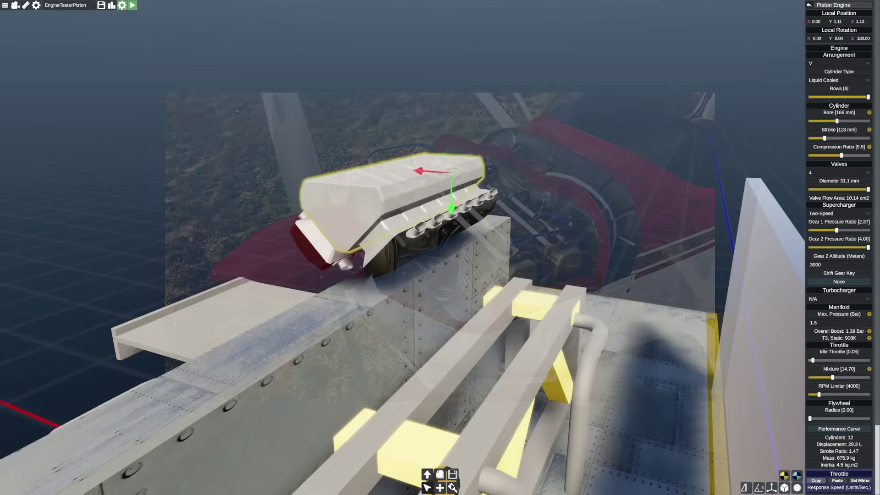
Step: Inspect the resized engine from the side and review its performance curve
{"action": "left_click_drag", "start_coordinate": [531, 257], "coordinate": [339, 275]}
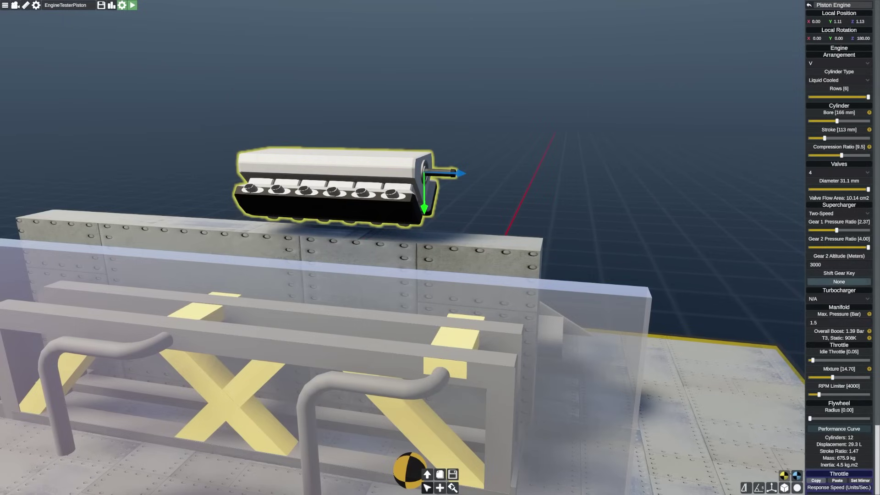
{"action": "scroll", "coordinate": [838, 248], "scroll_direction": "down", "scroll_amount": 2}
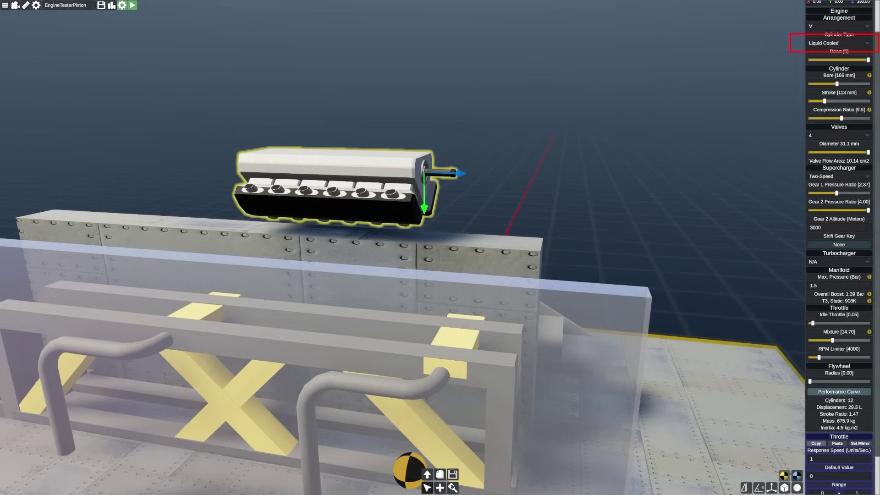
{"action": "left_click", "coordinate": [839, 392]}
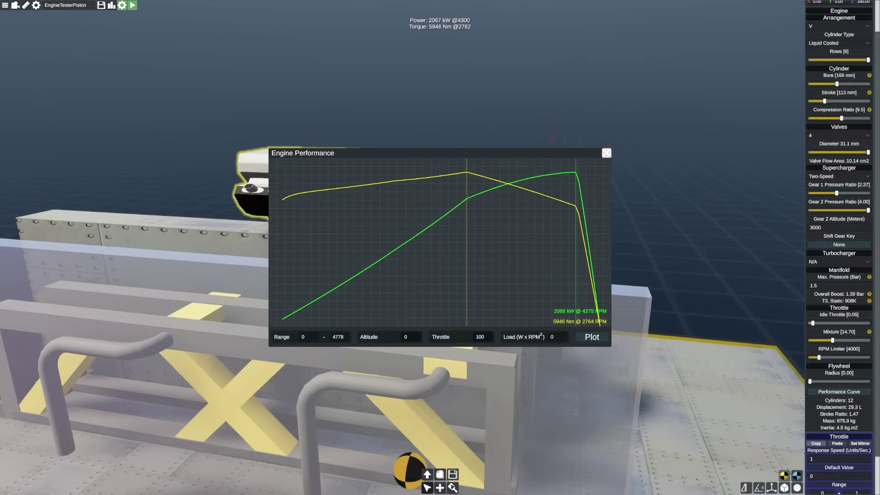
{"action": "left_click", "coordinate": [606, 153]}
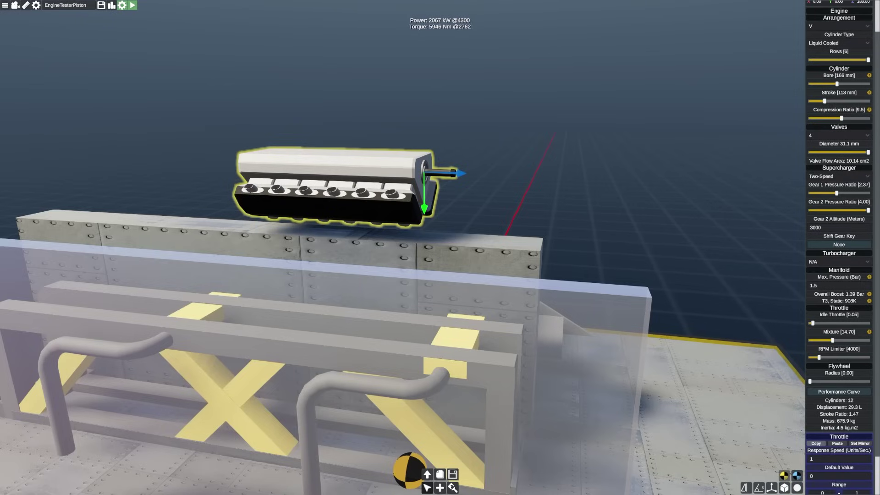
Step: Set the supercharger's gear 2 altitude to 4500 m and its gear 1 pressure ratio to 2.44
{"action": "left_click_drag", "start_coordinate": [836, 193], "coordinate": [834, 193]}
{"action": "left_click", "coordinate": [832, 228]}
{"action": "type", "text": "4000"}
{"action": "left_click_drag", "start_coordinate": [833, 193], "coordinate": [836, 193]}
{"action": "left_click", "coordinate": [832, 227]}
{"action": "type", "text": "4500"}
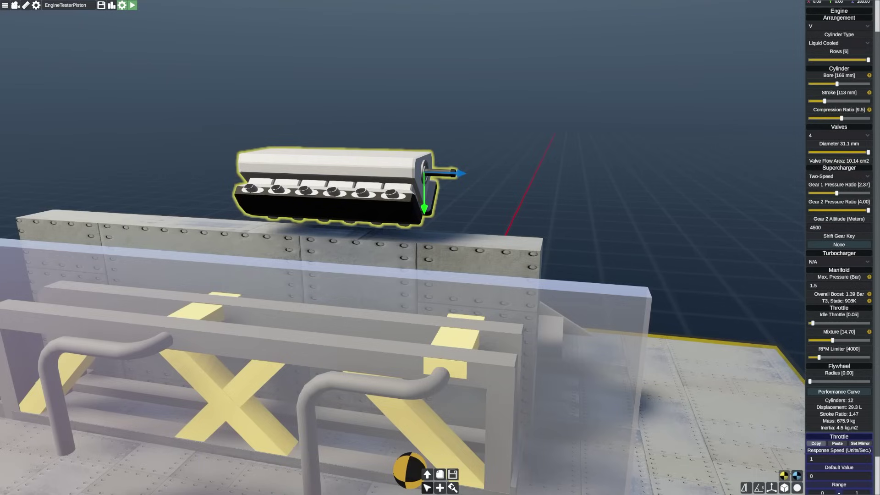
{"action": "left_click_drag", "start_coordinate": [837, 193], "coordinate": [838, 193]}
Step: Reduce the valve diameter to 26.8 mm and check the engine's performance curve
{"action": "left_click_drag", "start_coordinate": [868, 153], "coordinate": [860, 152]}
{"action": "left_click", "coordinate": [839, 392]}
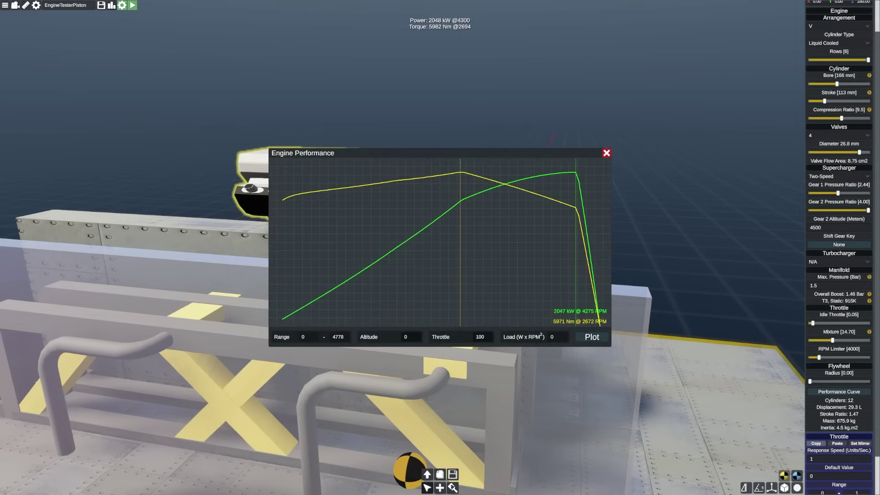
{"action": "left_click", "coordinate": [606, 153]}
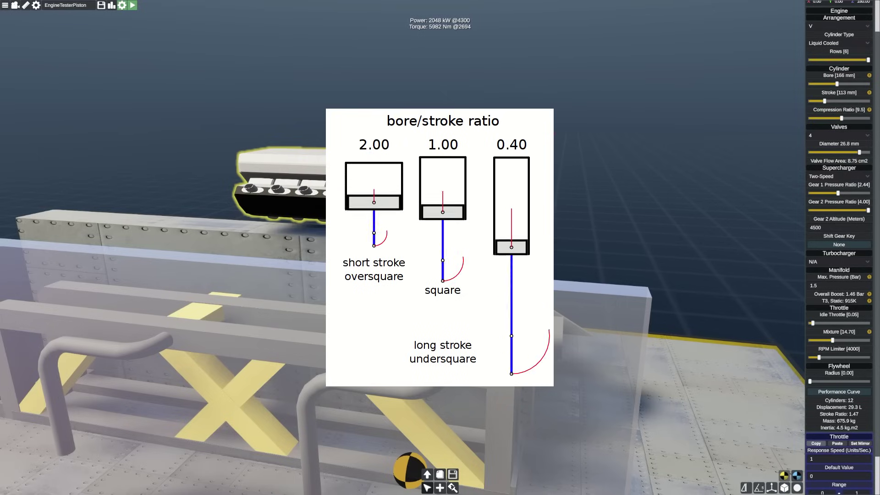
Step: Try a valve diameter of 25.5 mm, return it to 26.8 mm and compare the performance curve
{"action": "left_click_drag", "start_coordinate": [859, 152], "coordinate": [857, 152]}
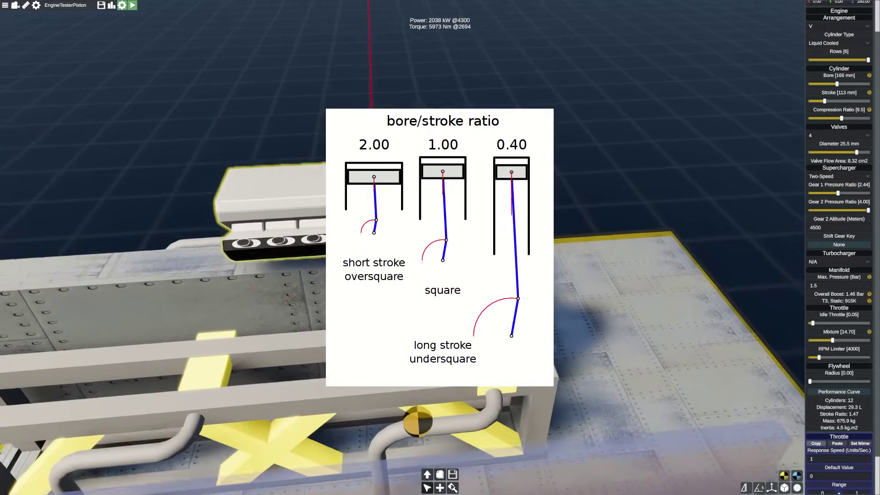
{"action": "mouse_move", "coordinate": [366, 248]}
{"action": "left_mouse_down"}
{"action": "mouse_move", "coordinate": [463, 279]}
{"action": "mouse_move", "coordinate": [550, 261]}
{"action": "left_mouse_up"}
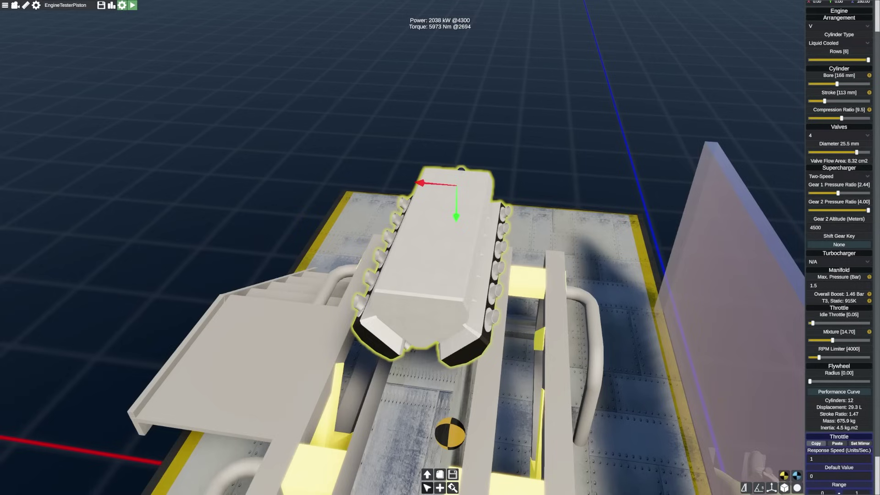
{"action": "left_click_drag", "start_coordinate": [857, 153], "coordinate": [861, 152]}
{"action": "left_click", "coordinate": [839, 391]}
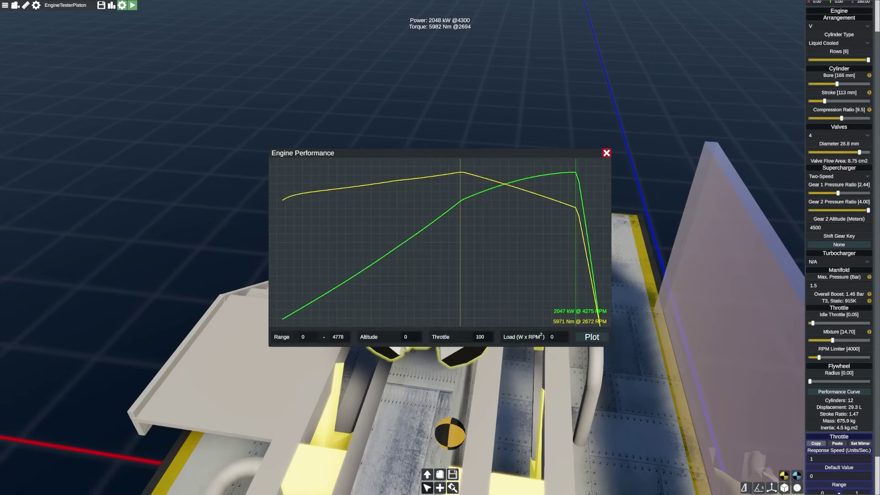
{"action": "left_click", "coordinate": [607, 153]}
Step: Set the engine's bore to 160 mm and stroke to 125 mm and check the performance curve
{"action": "left_click_drag", "start_coordinate": [573, 184], "coordinate": [324, 131]}
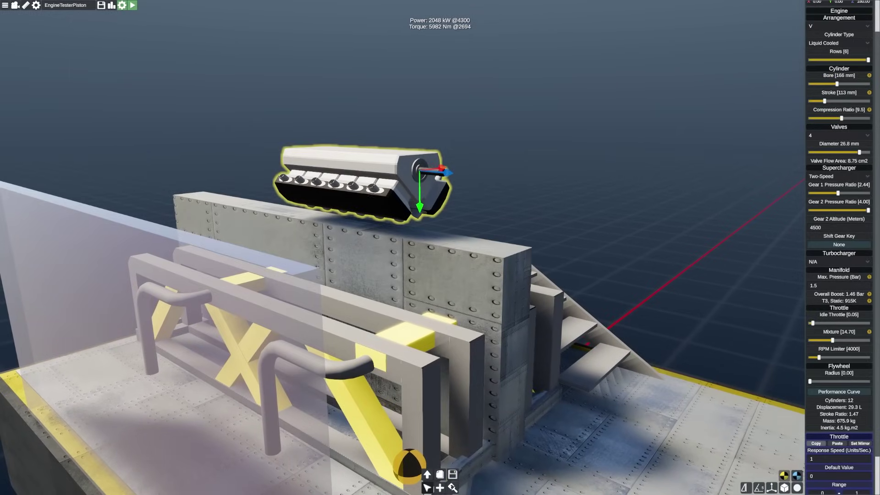
{"action": "left_click_drag", "start_coordinate": [324, 131], "coordinate": [213, 133]}
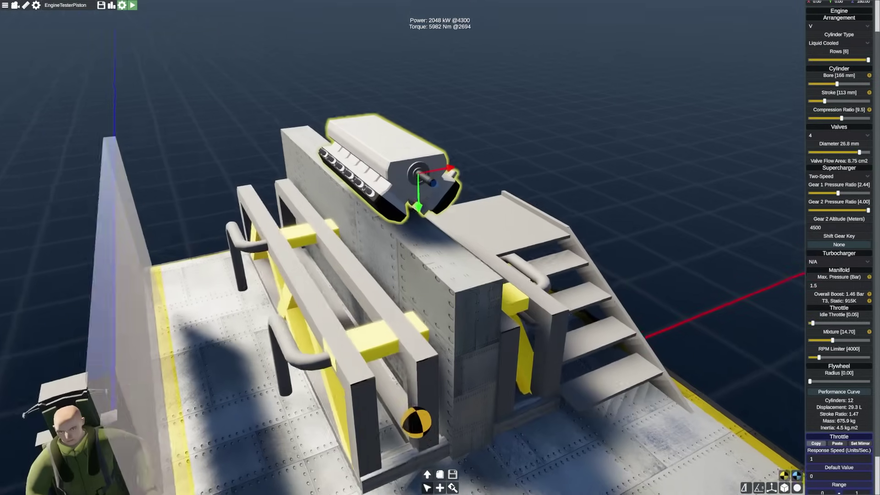
{"action": "left_click_drag", "start_coordinate": [837, 83], "coordinate": [827, 101]}
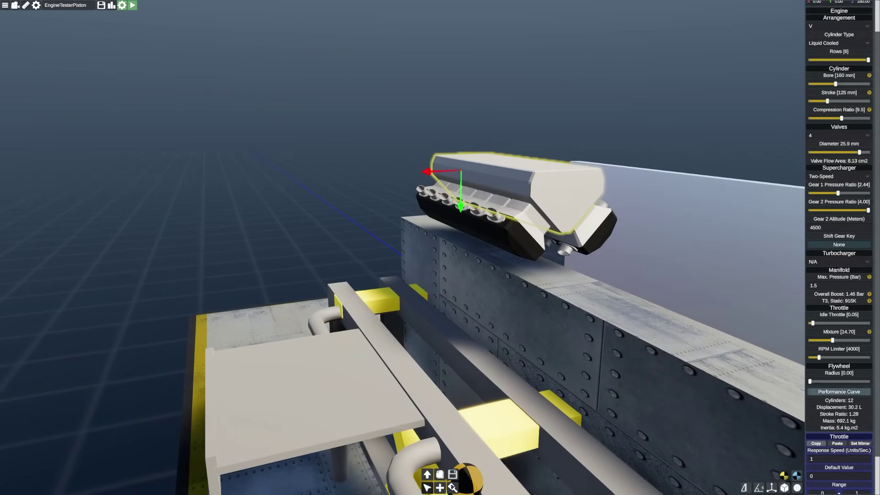
{"action": "left_click", "coordinate": [839, 392]}
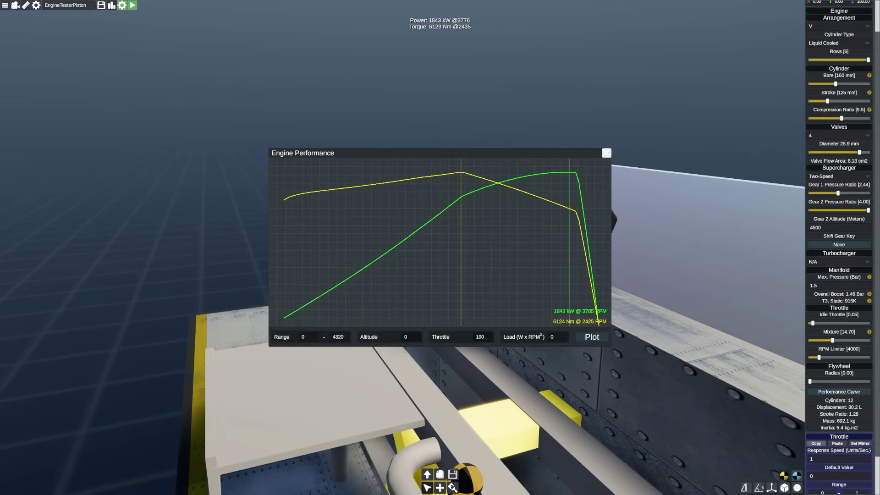
{"action": "left_click", "coordinate": [606, 152]}
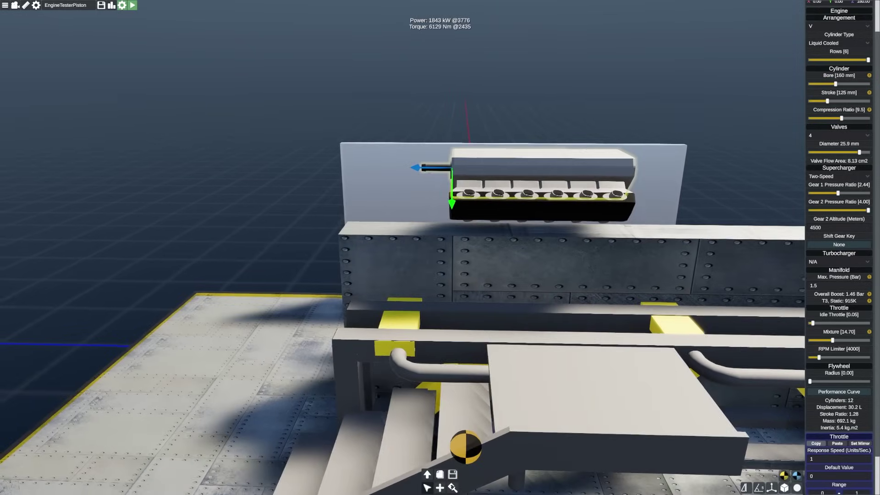
Step: Set the engine's mixture to 14.11 and check the performance curve
{"action": "scroll", "coordinate": [839, 247], "scroll_direction": "down", "scroll_amount": 3}
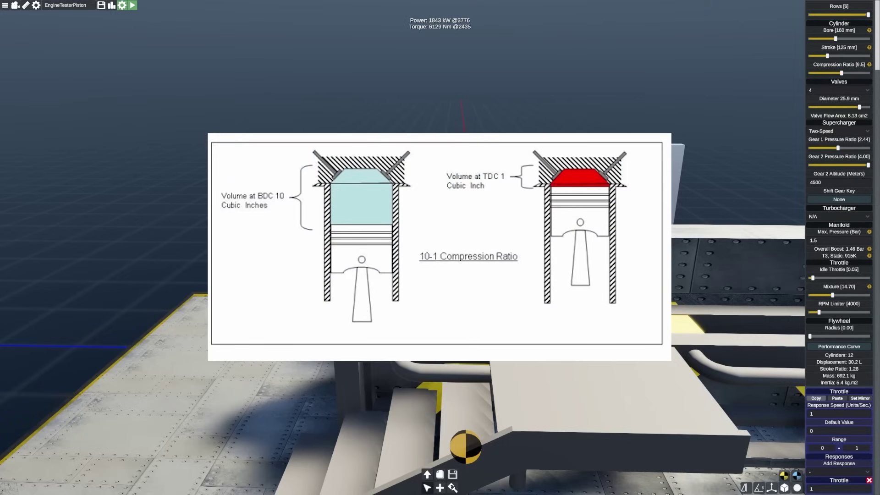
{"action": "left_click_drag", "start_coordinate": [367, 247], "coordinate": [500, 263]}
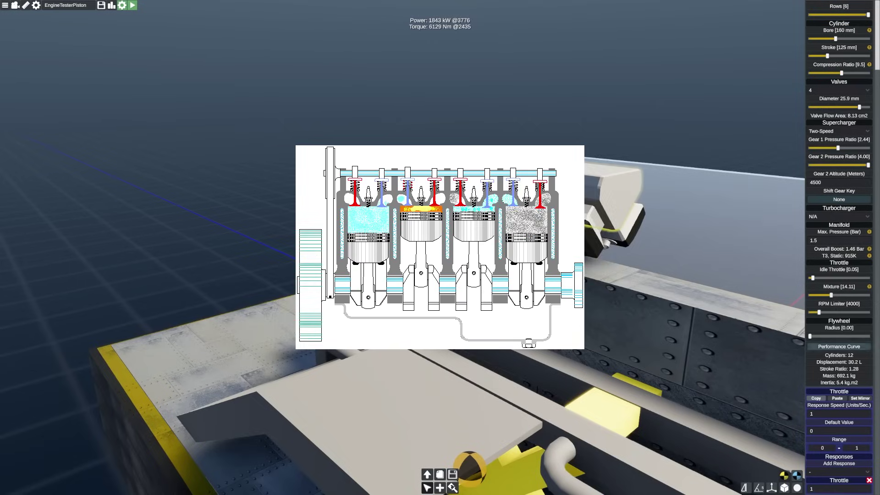
{"action": "left_click", "coordinate": [839, 347]}
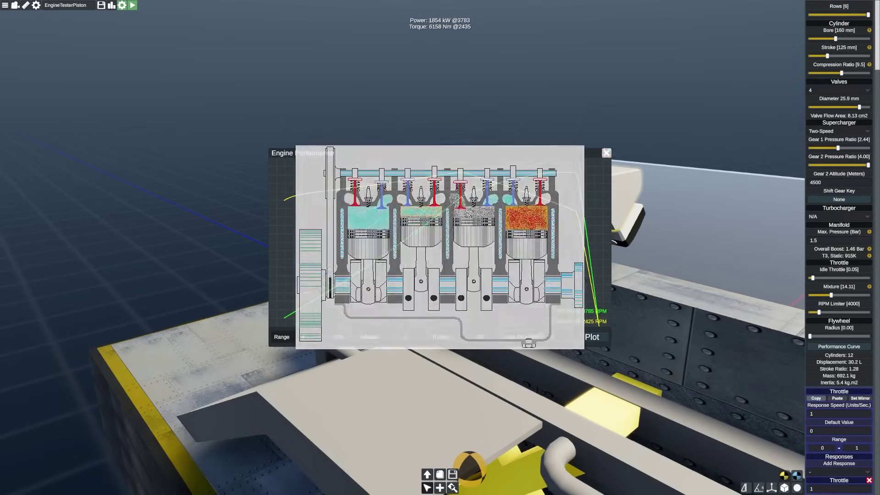
{"action": "left_click", "coordinate": [607, 153]}
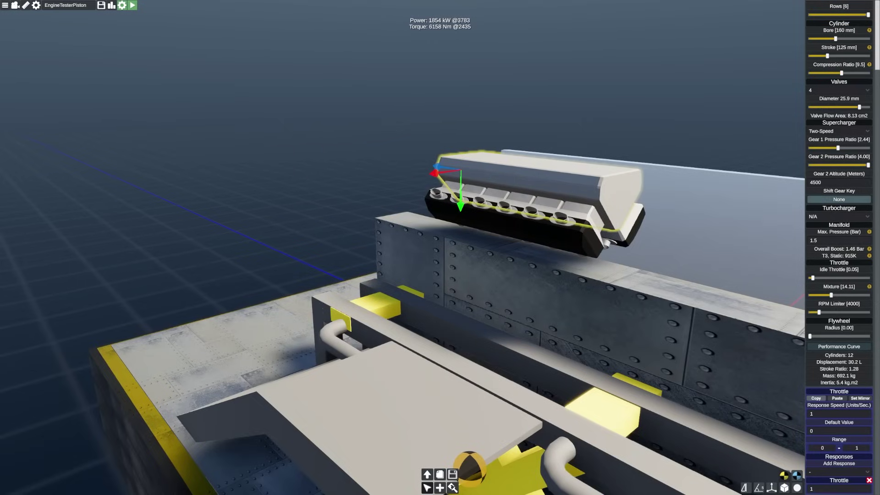
Step: Raise the manifold's maximum pressure to 1.6 bar and check the performance curve
{"action": "left_click", "coordinate": [835, 240]}
{"action": "type", "text": "1"}
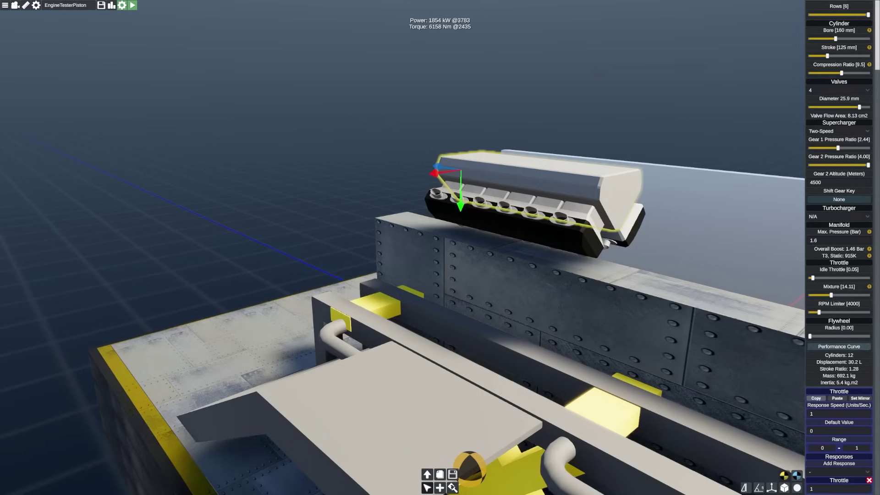
{"action": "left_click", "coordinate": [839, 347]}
{"action": "left_click", "coordinate": [606, 153]}
{"action": "mouse_move", "coordinate": [440, 229]}
{"action": "left_mouse_down"}
{"action": "mouse_move", "coordinate": [623, 261]}
{"action": "mouse_move", "coordinate": [665, 252]}
{"action": "mouse_move", "coordinate": [563, 284]}
{"action": "mouse_move", "coordinate": [499, 286]}
{"action": "mouse_move", "coordinate": [486, 285]}
{"action": "mouse_move", "coordinate": [500, 271]}
{"action": "mouse_move", "coordinate": [479, 276]}
{"action": "mouse_move", "coordinate": [621, 215]}
{"action": "left_mouse_up"}
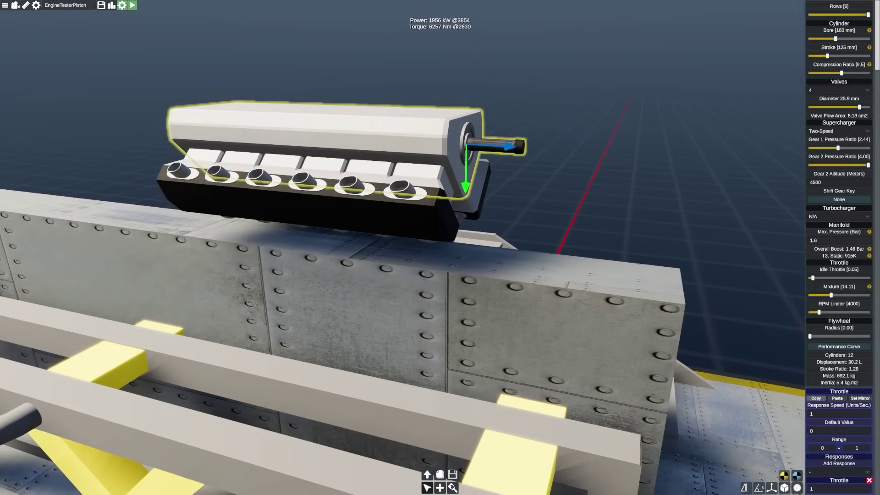
Step: Move the piston engine along the tank cube to local Z 1.85 and adjust its height above the cube
{"action": "left_click", "coordinate": [440, 487]}
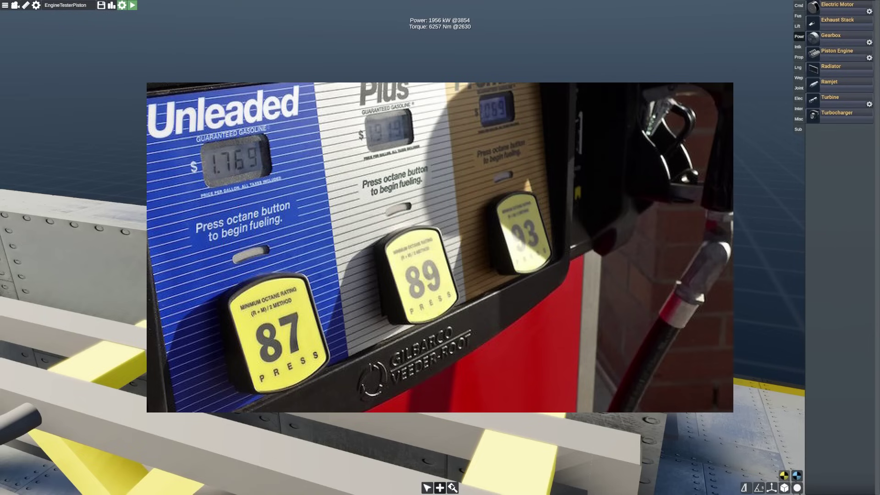
{"action": "left_click", "coordinate": [527, 183]}
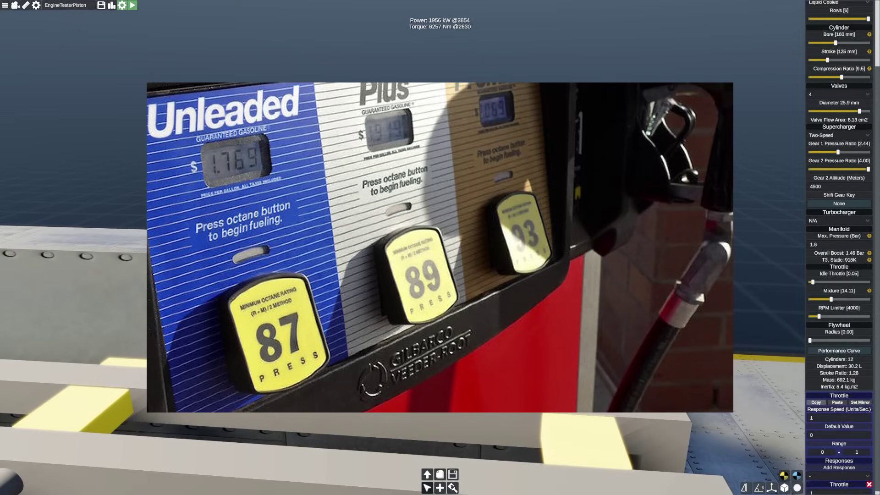
{"action": "left_click_drag", "start_coordinate": [641, 147], "coordinate": [732, 141]}
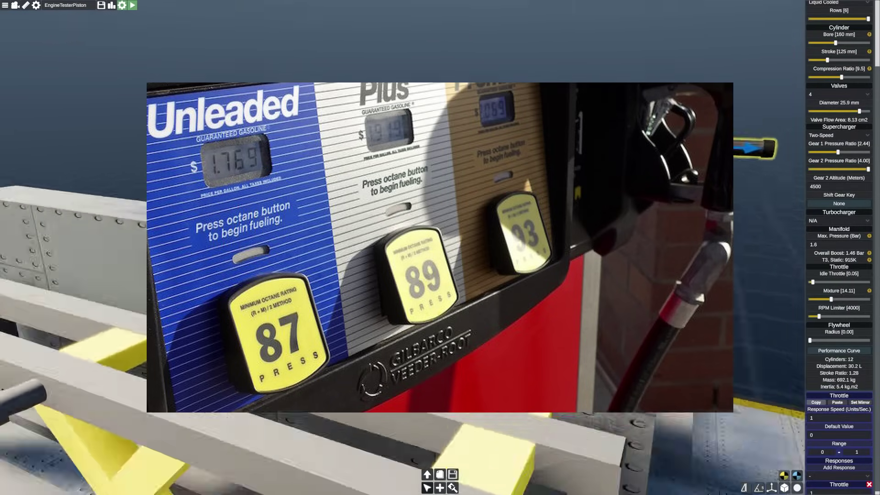
{"action": "left_click", "coordinate": [729, 141]}
{"action": "left_click", "coordinate": [386, 188]}
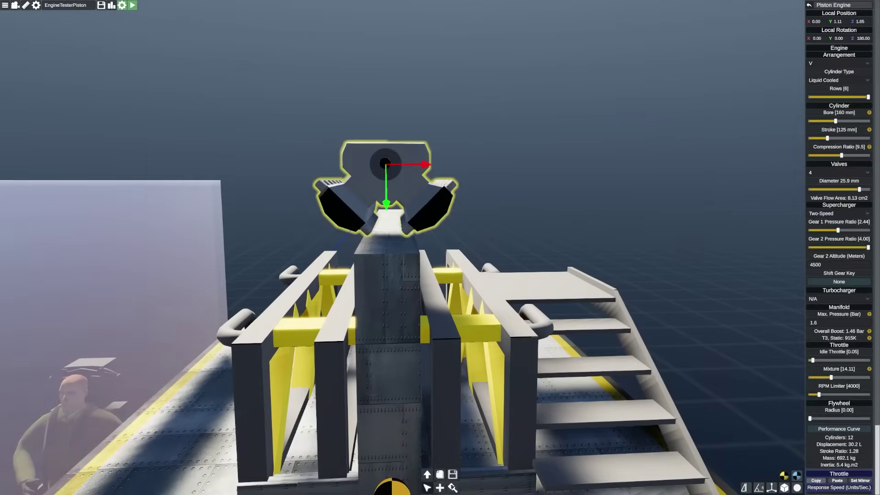
{"action": "left_click_drag", "start_coordinate": [386, 199], "coordinate": [386, 213]}
{"action": "key", "text": "Escape"}
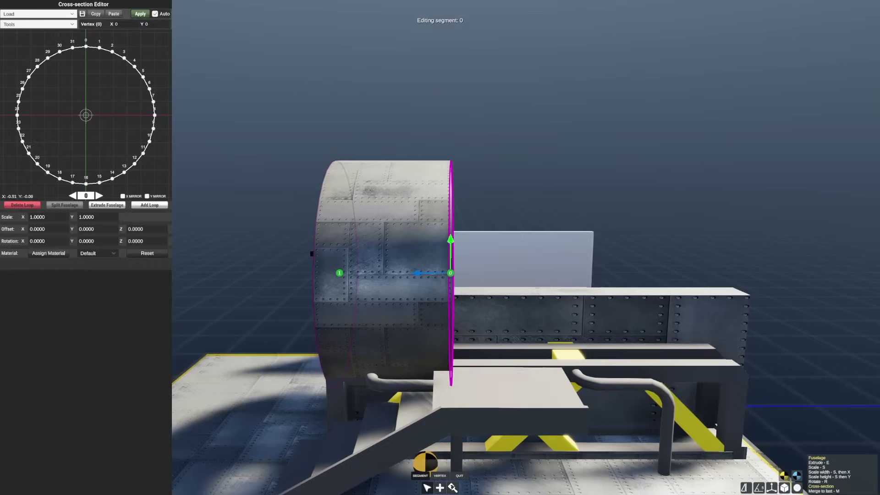
Step: Load the Oblong cross-section on segments 0 and 1 of the new fuselage piece around the engine
{"action": "left_click", "coordinate": [51, 24]}
{"action": "left_click", "coordinate": [50, 25]}
{"action": "left_click", "coordinate": [50, 14]}
{"action": "left_click", "coordinate": [83, 20]}
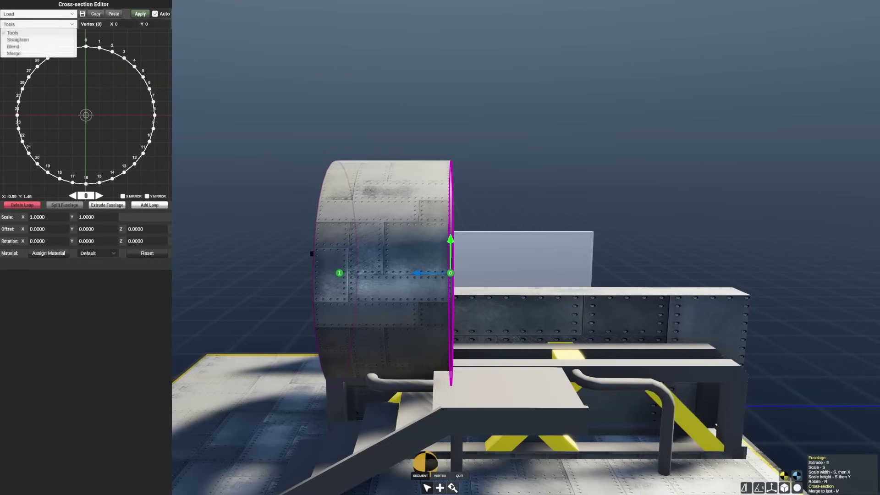
{"action": "left_click", "coordinate": [19, 29]}
{"action": "left_click", "coordinate": [339, 273]}
{"action": "left_click", "coordinate": [39, 13]}
{"action": "left_click", "coordinate": [18, 29]}
Step: Shrink the fuselage's segment 1 cross-section to a scale of X 0.1589 and Y 0.0803
{"action": "left_click_drag", "start_coordinate": [340, 192], "coordinate": [422, 215]}
{"action": "key", "text": "s"}
{"action": "key", "text": "y"}
{"action": "left_click", "coordinate": [367, 274]}
{"action": "left_click_drag", "start_coordinate": [367, 275], "coordinate": [468, 266]}
{"action": "scroll", "coordinate": [467, 270], "scroll_direction": "up", "scroll_amount": 5}
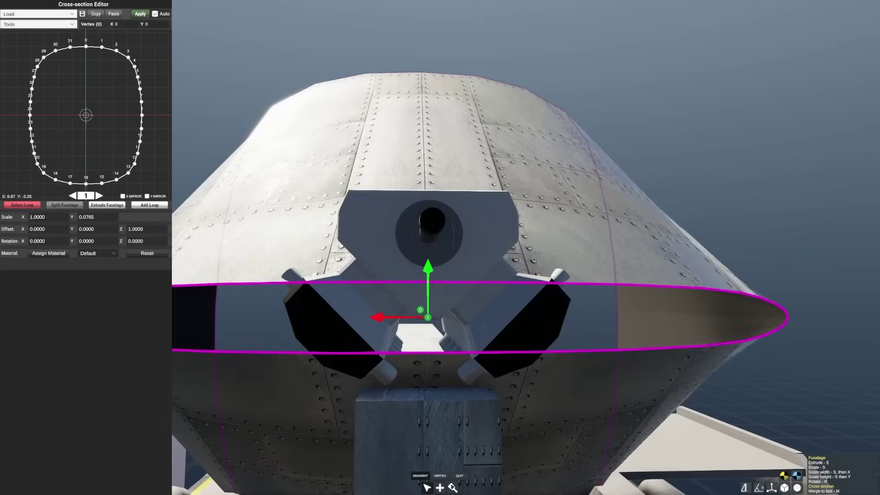
{"action": "key", "text": "s"}
{"action": "key", "text": "x"}
{"action": "key", "text": "s"}
Step: Blend the segment 1 cross-section by 49% into a squarer outline and apply it
{"action": "left_click", "coordinate": [14, 15]}
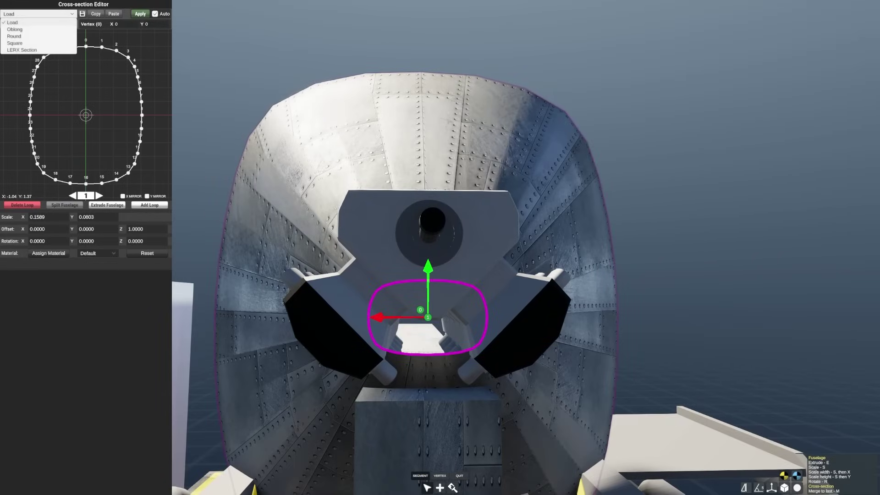
{"action": "left_click", "coordinate": [17, 29]}
{"action": "left_click_drag", "start_coordinate": [27, 34], "coordinate": [58, 34]}
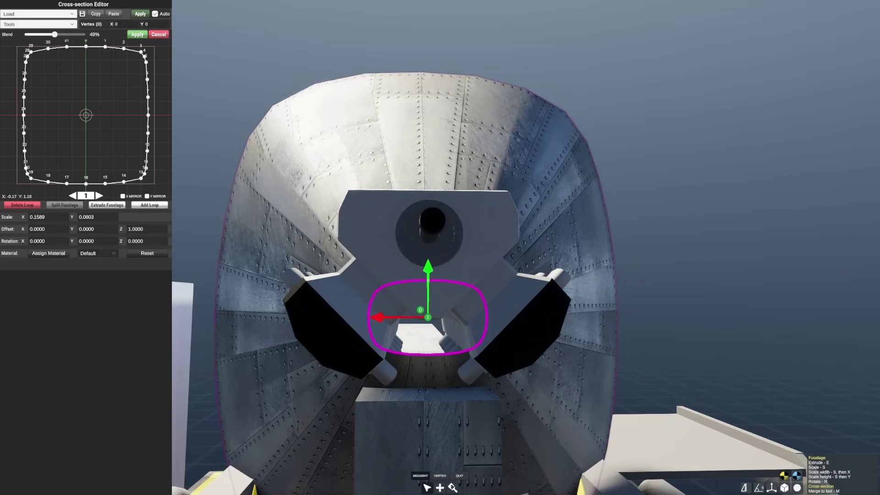
{"action": "left_click", "coordinate": [141, 14]}
Step: Lower the fuselage piece beneath the engine and reopen its cross-section editor
{"action": "key", "text": "Tab"}
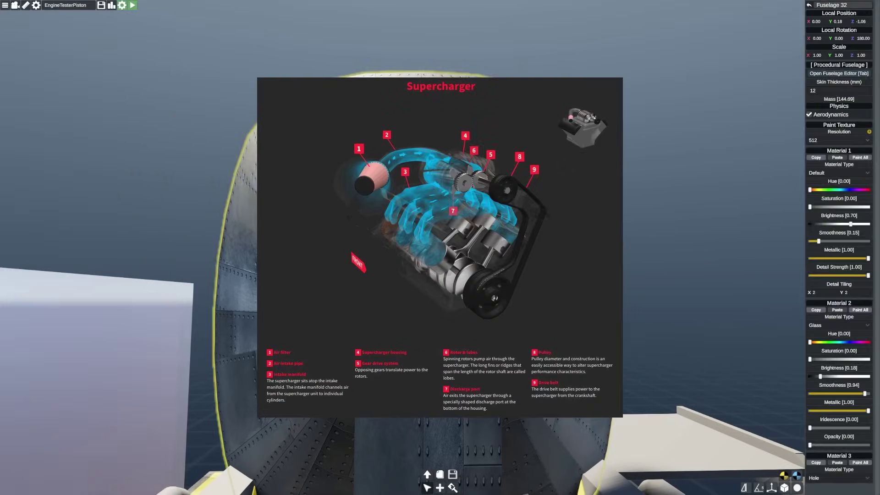
{"action": "left_click_drag", "start_coordinate": [427, 270], "coordinate": [428, 323]}
{"action": "key", "text": "Tab"}
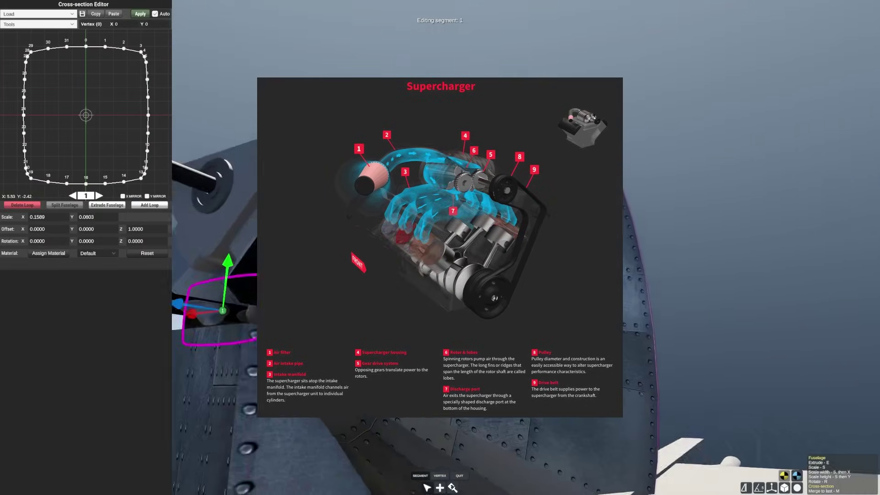
Step: Shrink the fuselage's segment 1 cross-section to a scale of X 0.1037 and Y 0.0361
{"action": "key", "text": "s"}
{"action": "key", "text": "s"}
{"action": "key", "text": "y"}
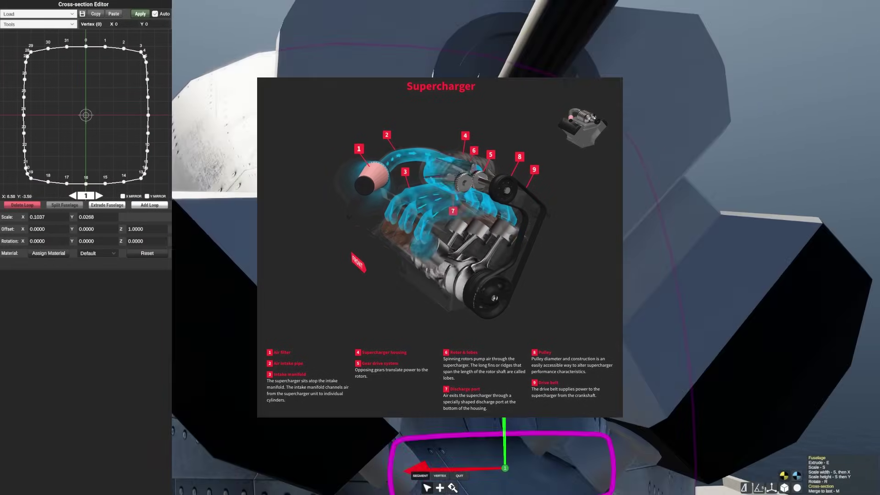
{"action": "key", "text": "s"}
{"action": "key", "text": "y"}
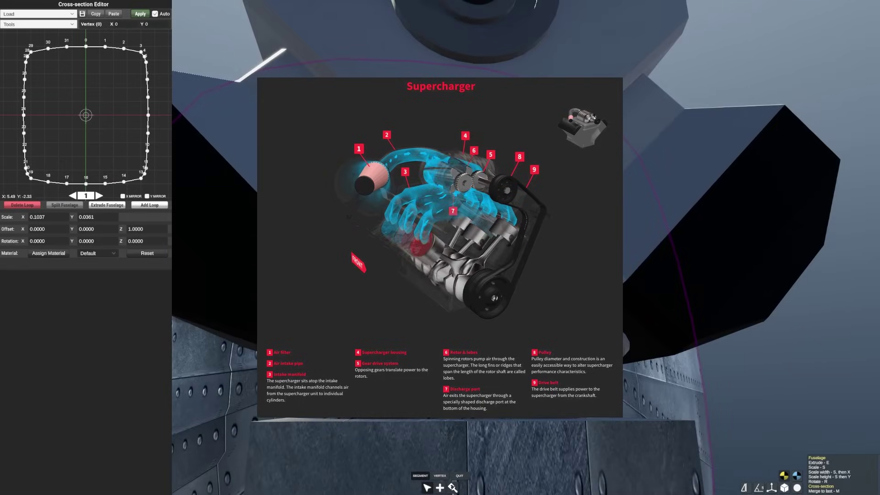
Step: Scale segment 0 to X 0.1037 and Y 0.0361 to match segment 1, and widen the cross-sections to an X scale of 0.1180
{"action": "key", "text": "Tab"}
{"action": "key", "text": "Tab"}
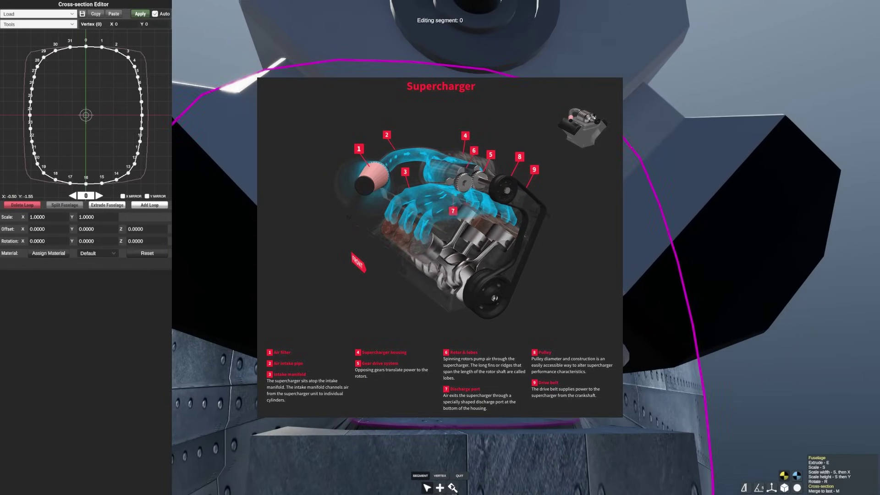
{"action": "key", "text": "Right"}
{"action": "left_click", "coordinate": [58, 216]}
{"action": "key", "text": "Left"}
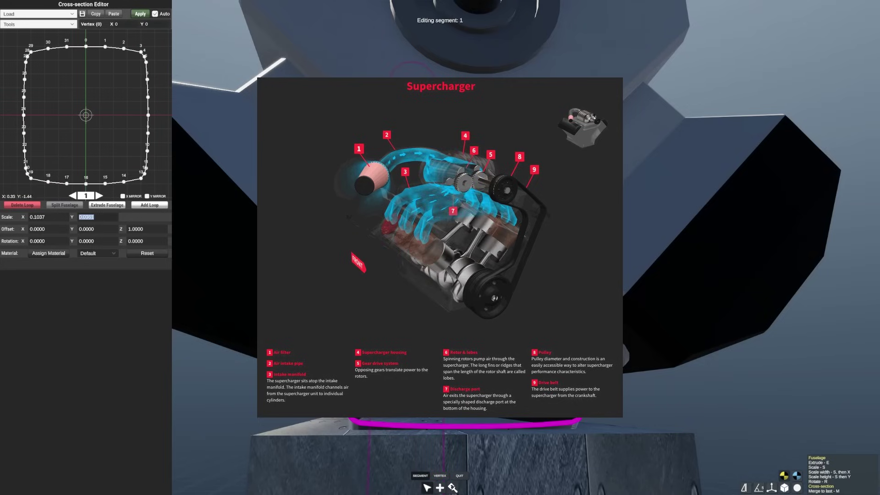
{"action": "left_click", "coordinate": [105, 218]}
{"action": "type", "text": "0.0361"}
{"action": "key", "text": "Return"}
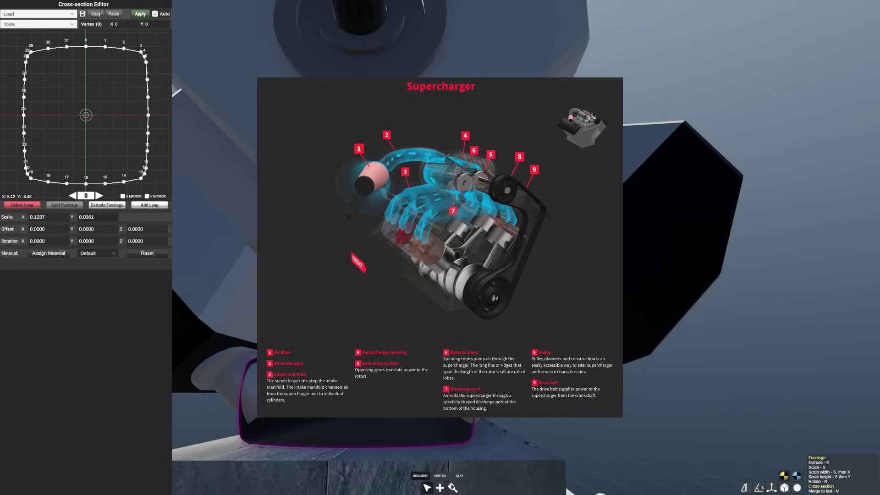
{"action": "key", "text": "Tab"}
{"action": "key", "text": "Tab"}
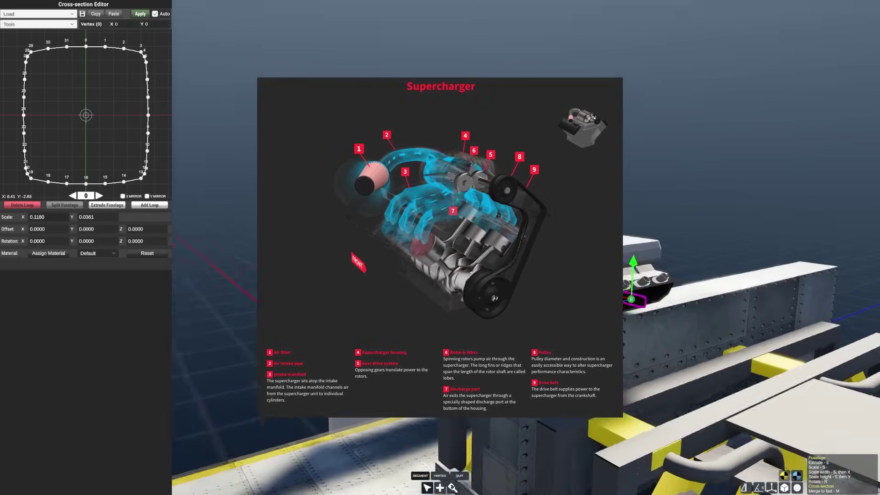
Step: Cap the front end of the mount fuselage by shrinking its end segment 3 to a scale of X 0.0011 and Y 0.0003
{"action": "scroll", "coordinate": [527, 275], "scroll_direction": "up", "scroll_amount": 5}
{"action": "left_click", "coordinate": [565, 346]}
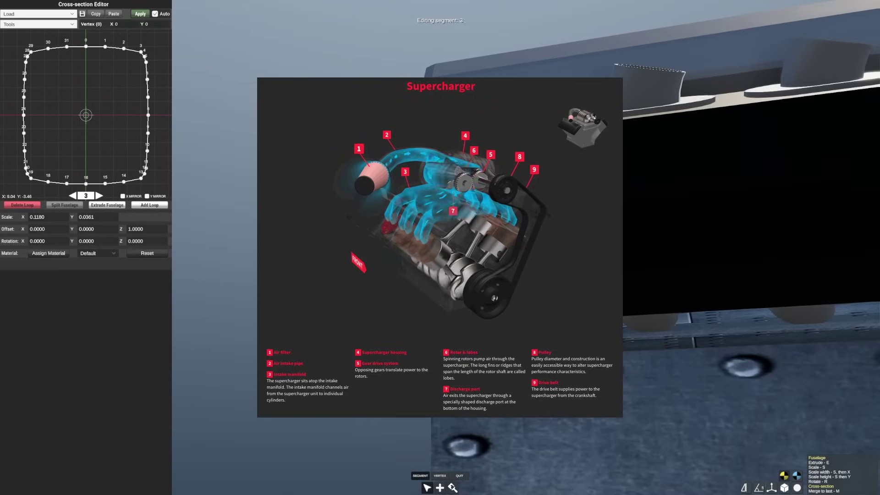
{"action": "key", "text": "Tab"}
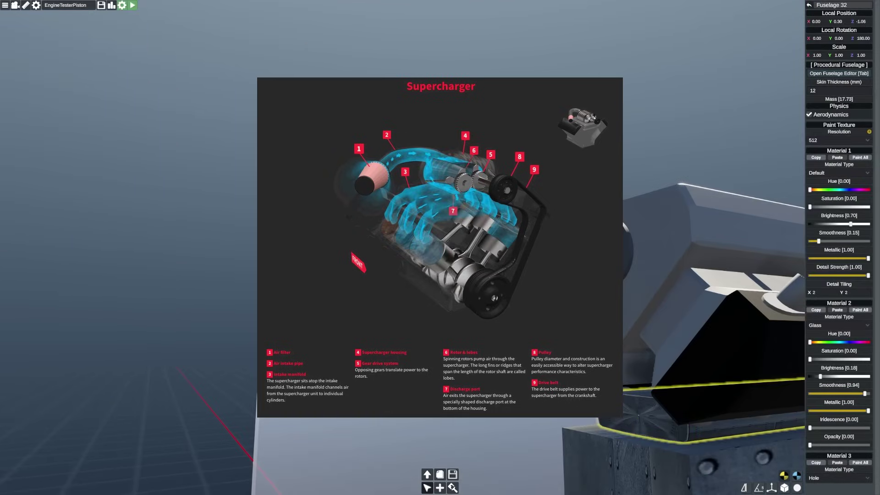
{"action": "key", "text": "Tab"}
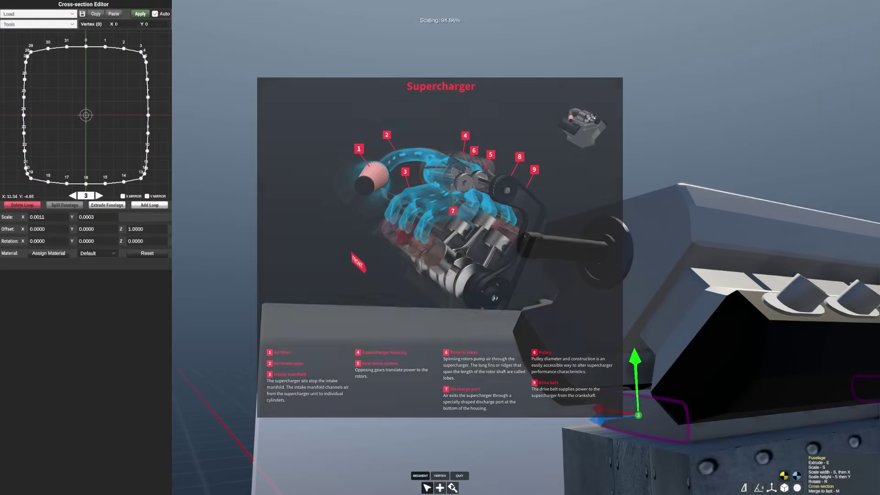
{"action": "key", "text": "Tab"}
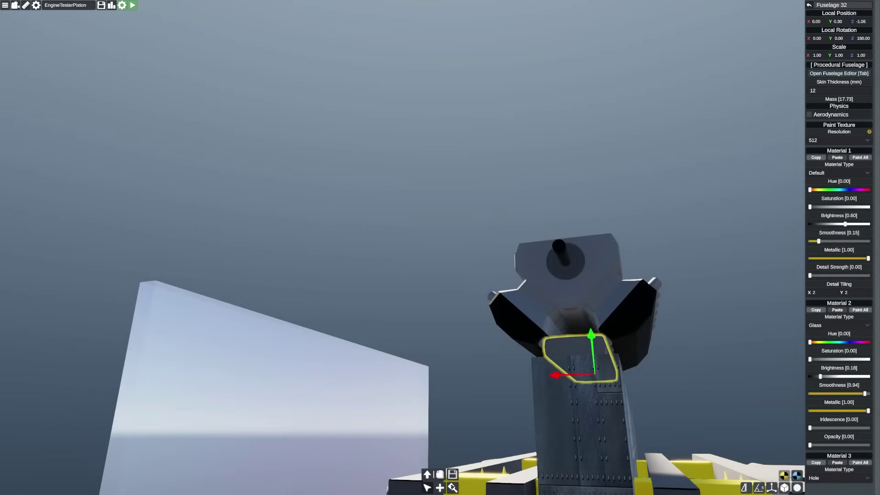
Step: Set the mount fuselage's skin thickness to 1 mm and paint texture resolution to 64, save the craft, and deselect the piece
{"action": "left_click", "coordinate": [839, 140]}
{"action": "left_click", "coordinate": [838, 149]}
{"action": "left_click", "coordinate": [687, 183]}
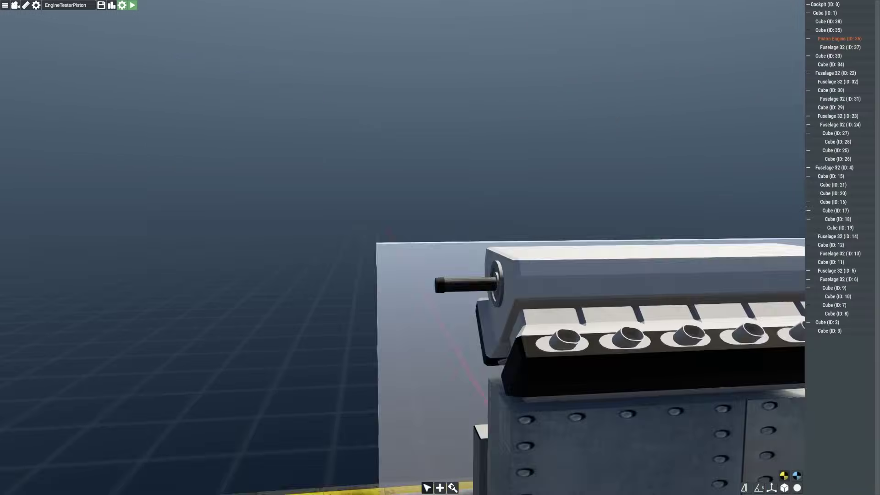
{"action": "left_click", "coordinate": [557, 358]}
{"action": "left_click", "coordinate": [838, 140]}
{"action": "left_click", "coordinate": [838, 156]}
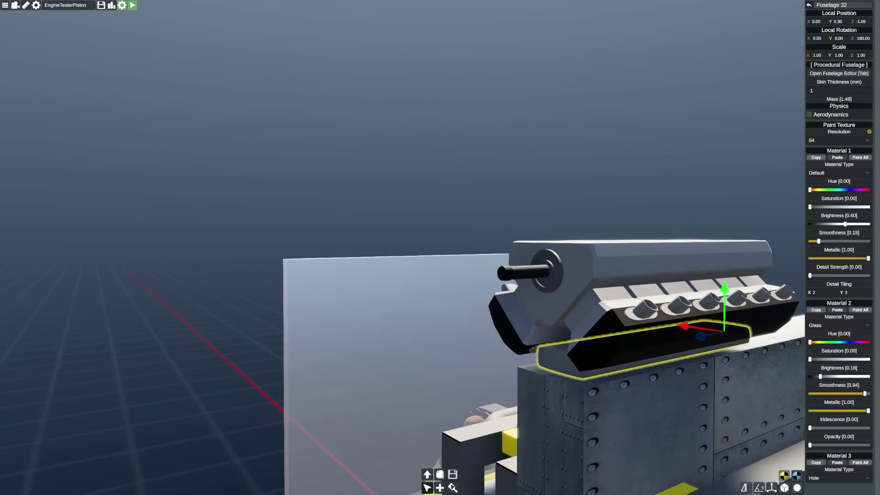
{"action": "key", "text": "ctrl+s"}
{"action": "left_click", "coordinate": [687, 183]}
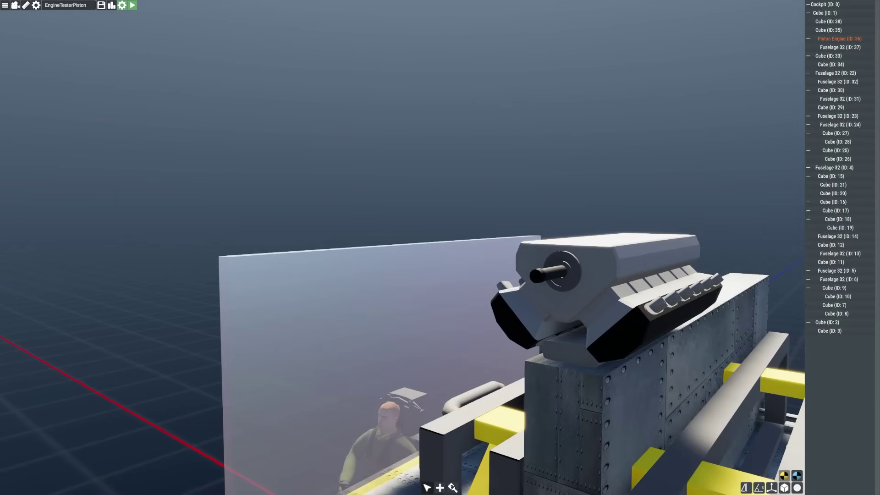
Step: Nudge the mount fuselage lengthwise by 0.01 to a local Z position of -1.05 and deselect it
{"action": "scroll", "coordinate": [402, 248], "scroll_direction": "up", "scroll_amount": 2}
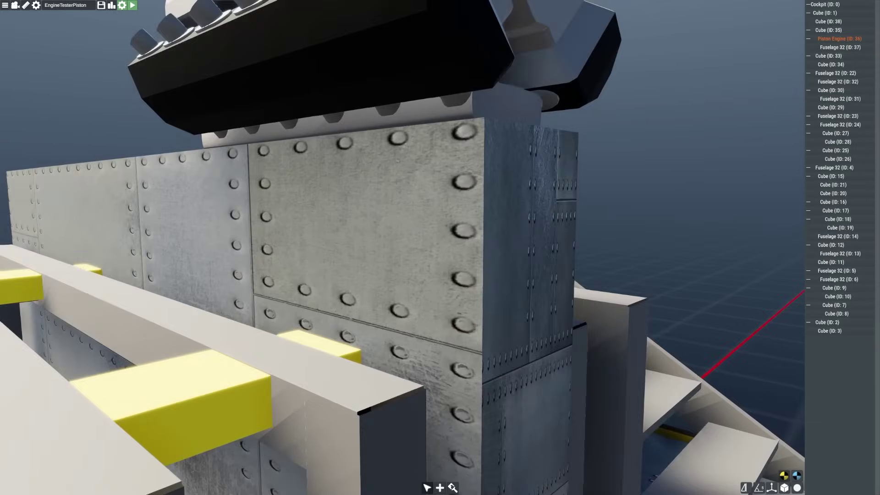
{"action": "left_click", "coordinate": [394, 193]}
{"action": "left_click_drag", "start_coordinate": [440, 183], "coordinate": [440, 174]}
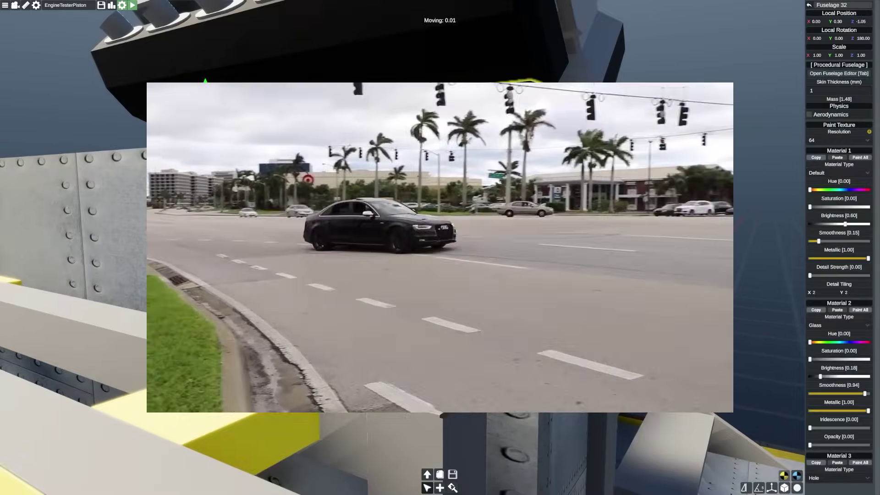
{"action": "left_click", "coordinate": [687, 183]}
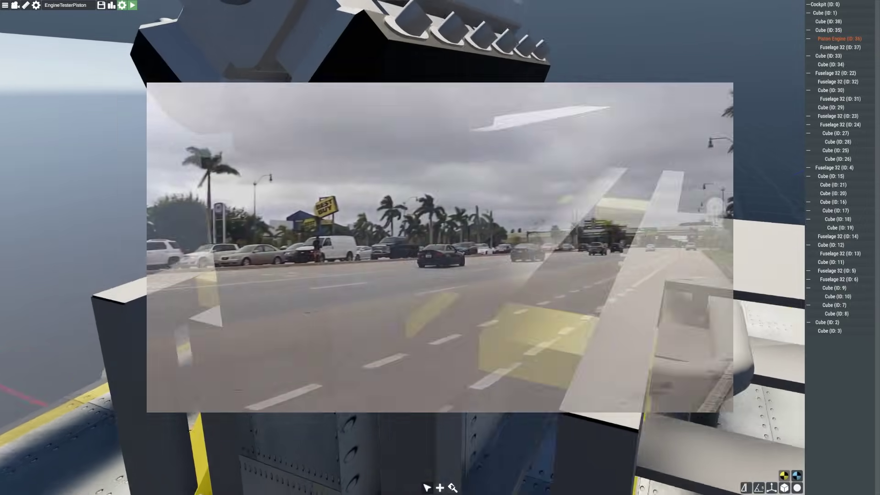
Step: Attach a Fuselage 16 piece under the engine and shape it into a slim cylinder with a 0.0600 cross-section scale
{"action": "key", "text": "2"}
{"action": "left_click", "coordinate": [837, 149]}
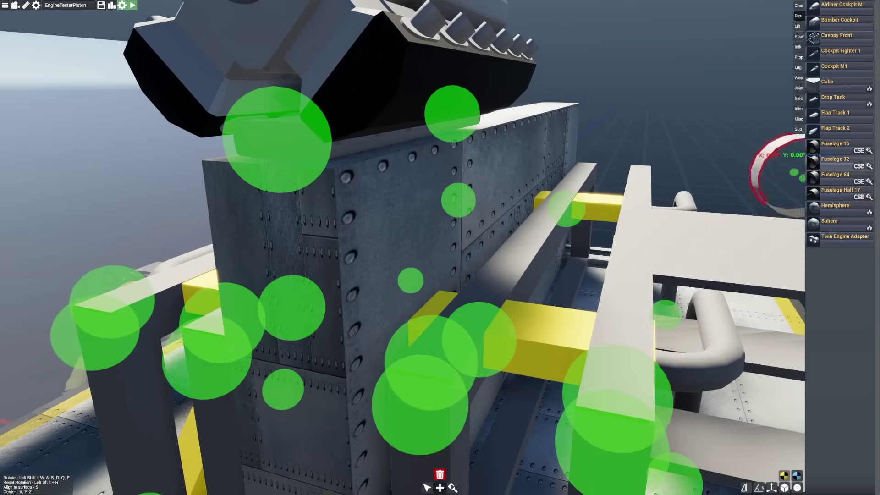
{"action": "key", "text": "n"}
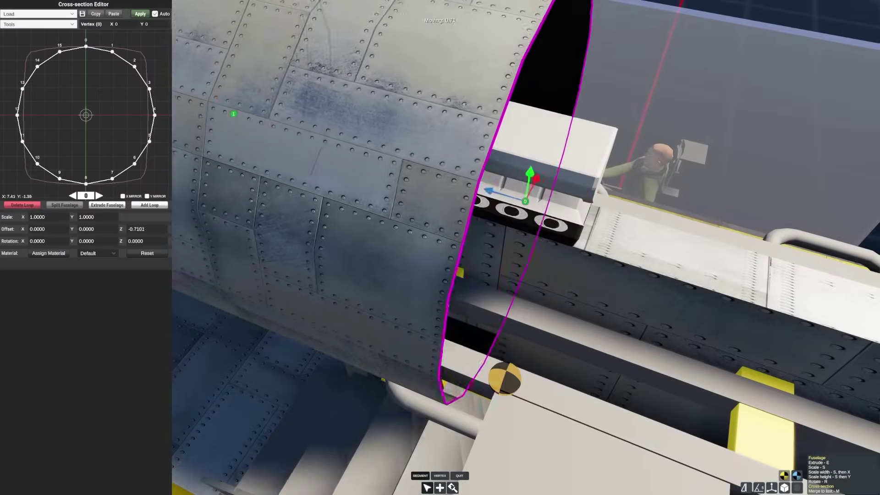
{"action": "left_click_drag", "start_coordinate": [489, 191], "coordinate": [540, 204]}
{"action": "key", "text": "s"}
{"action": "key", "text": "s"}
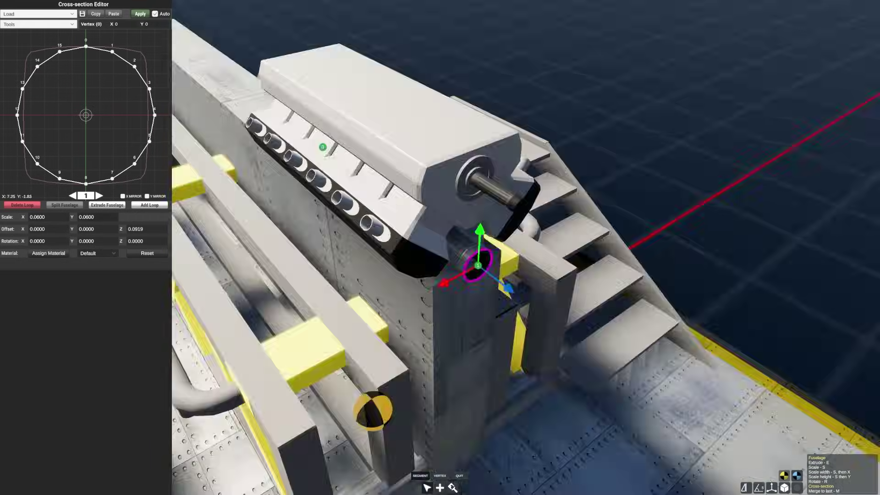
Step: Cap the cylinder's front end by shrinking its end segment 3 inward and leave the cross-section editor
{"action": "scroll", "coordinate": [525, 247], "scroll_direction": "up", "scroll_amount": 5}
{"action": "left_click_drag", "start_coordinate": [503, 354], "coordinate": [478, 318]}
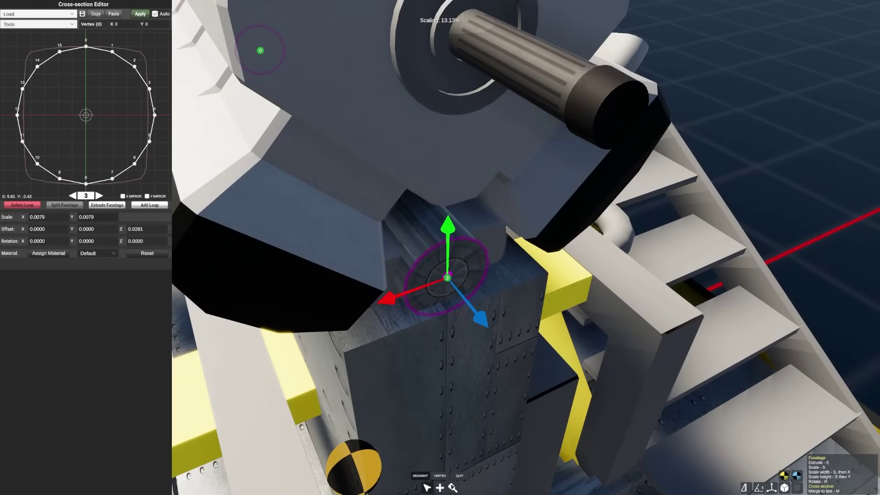
{"action": "key", "text": "Tab"}
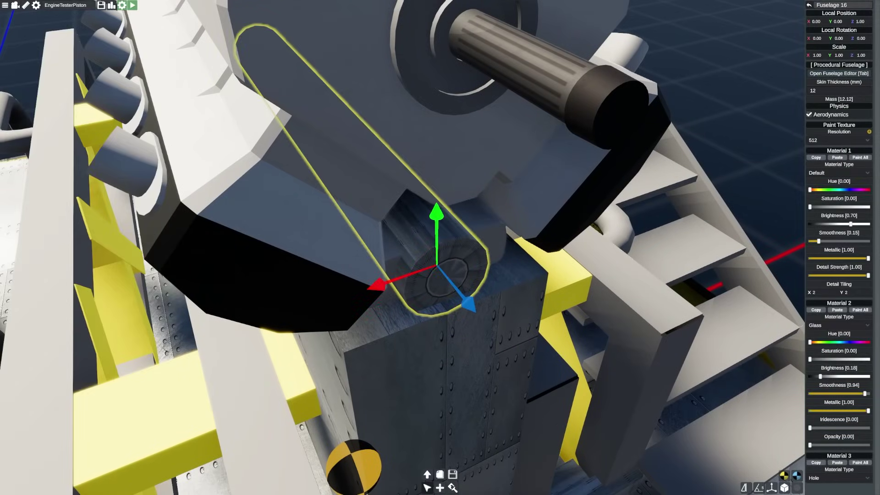
Step: Give the cylinder the plain material with 0.60 brightness, 1 mm skin thickness, texture resolution 64 and no aerodynamics
{"action": "left_click", "coordinate": [837, 157]}
{"action": "left_click", "coordinate": [839, 141]}
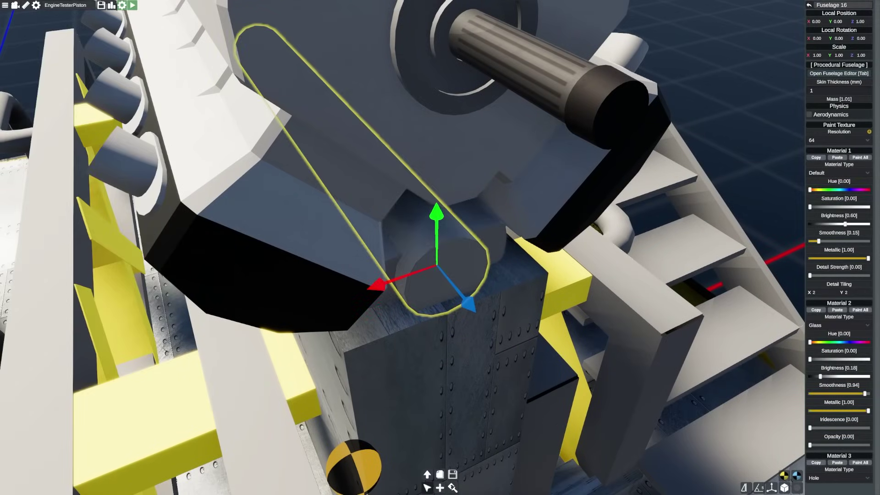
Step: Select the piston engine and shift it by 0.01 on the test stand
{"action": "scroll", "coordinate": [440, 247], "scroll_direction": "down", "scroll_amount": 8}
{"action": "left_click", "coordinate": [665, 101]}
{"action": "left_click", "coordinate": [451, 68]}
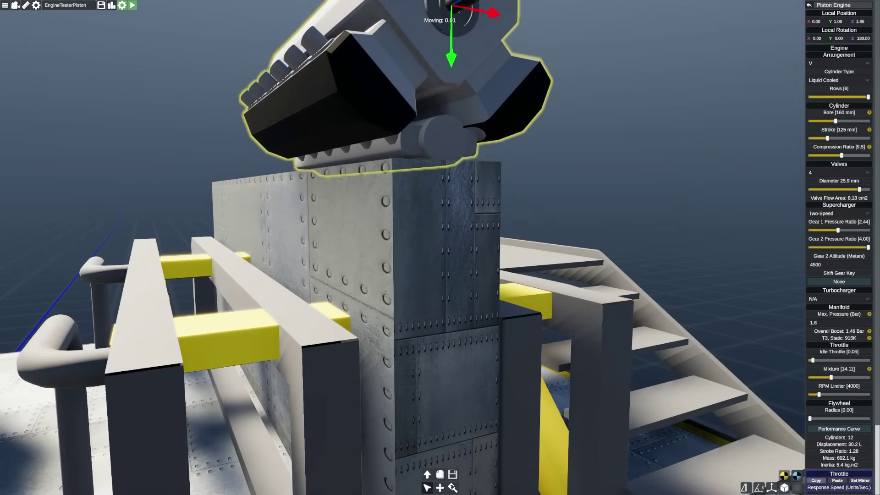
{"action": "scroll", "coordinate": [402, 247], "scroll_direction": "down", "scroll_amount": 6}
{"action": "scroll", "coordinate": [403, 248], "scroll_direction": "up", "scroll_amount": 4}
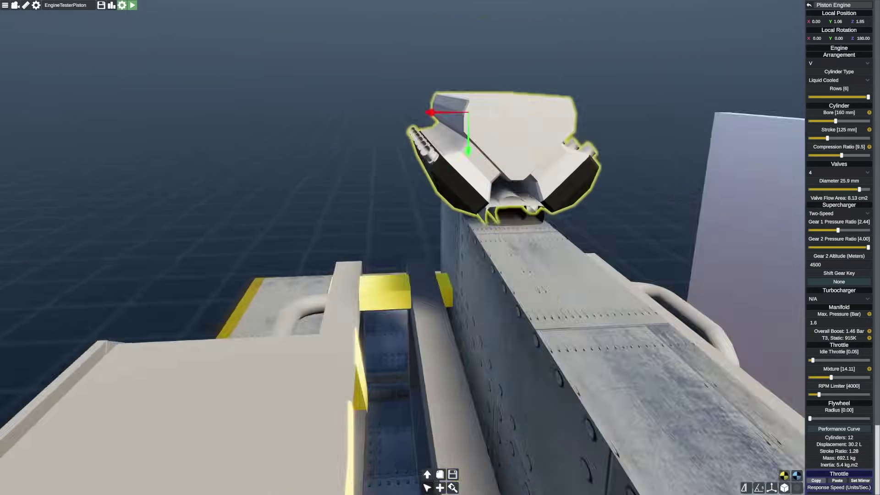
Step: Shift the mount fuselage's rear segment inward, extrude it and shrink the new segment to cap the end, and open the cylinder's cross-section
{"action": "scroll", "coordinate": [440, 247], "scroll_direction": "up", "scroll_amount": 4}
{"action": "left_click", "coordinate": [472, 220]}
{"action": "key", "text": "Tab"}
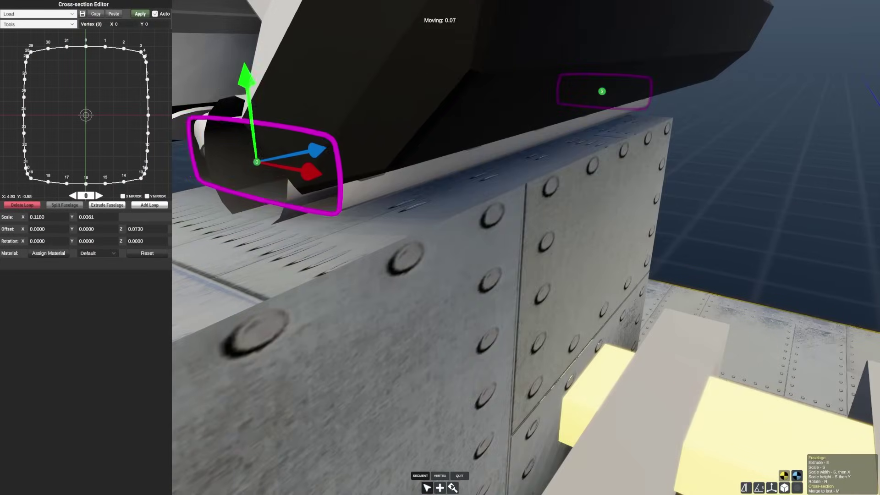
{"action": "key", "text": "e"}
{"action": "key", "text": "s"}
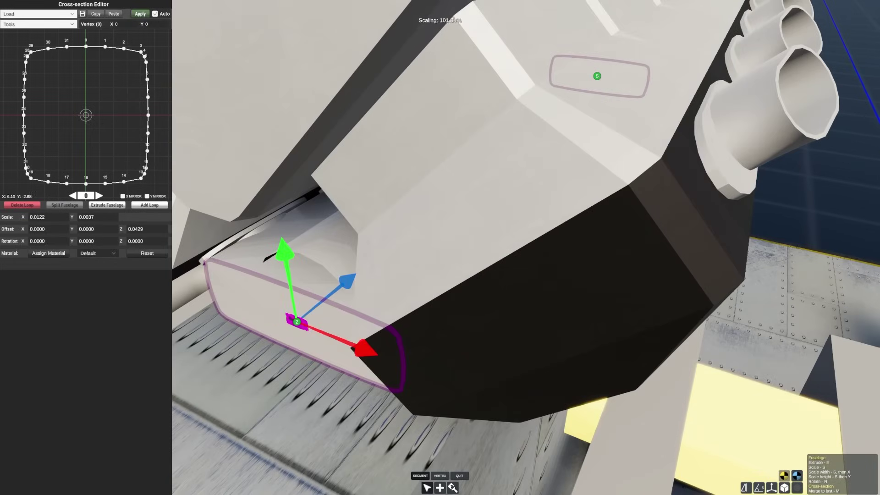
{"action": "key", "text": "Tab"}
{"action": "left_click", "coordinate": [292, 337]}
{"action": "key", "text": "Tab"}
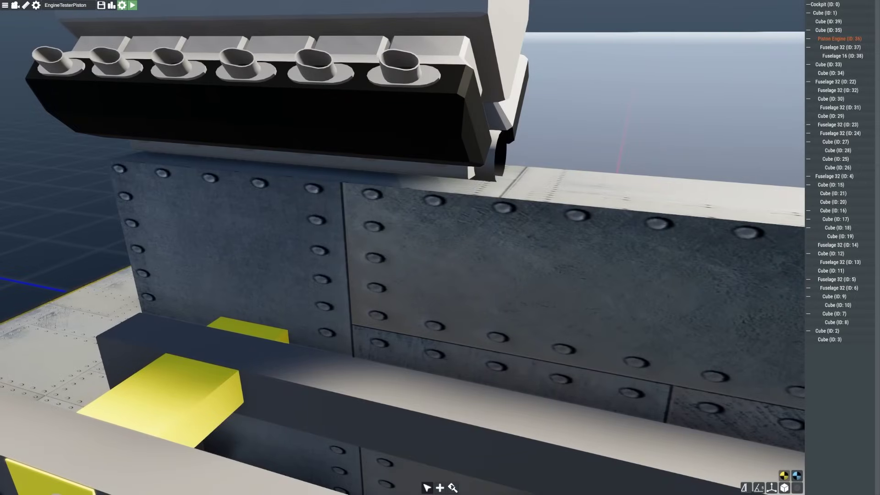
Step: Raise the piston engine with its attached fuselage pieces clear of the test stand and deselect it
{"action": "scroll", "coordinate": [404, 229], "scroll_direction": "down", "scroll_amount": 5}
{"action": "left_click", "coordinate": [409, 213]}
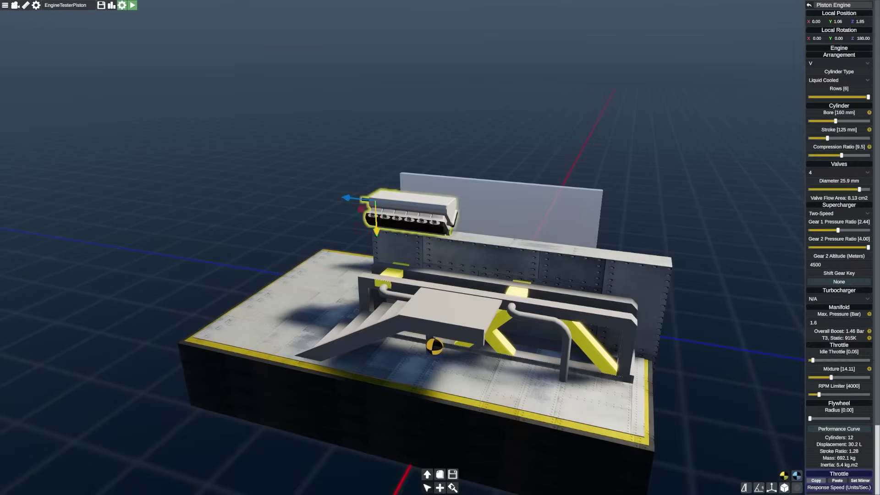
{"action": "key", "text": "Escape"}
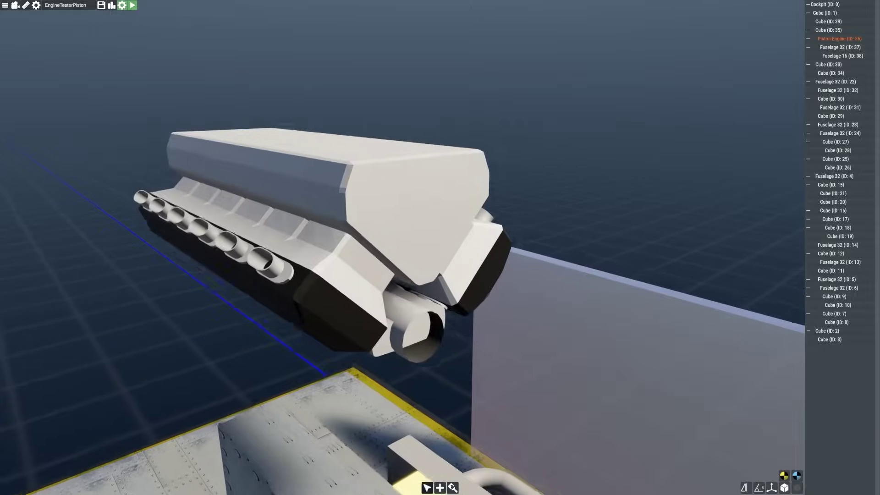
Step: Attach a turbocharger to the rear face of the engine and link it to the Piston Engine
{"action": "left_click", "coordinate": [440, 487]}
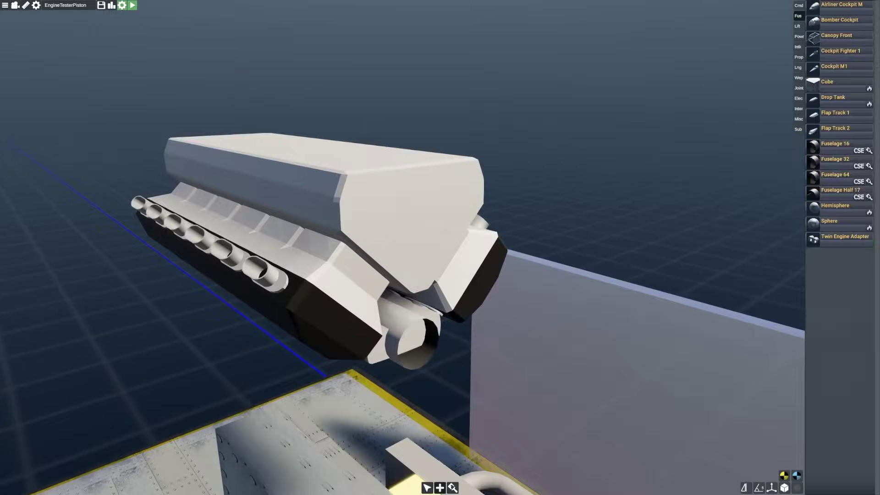
{"action": "left_click", "coordinate": [797, 26]}
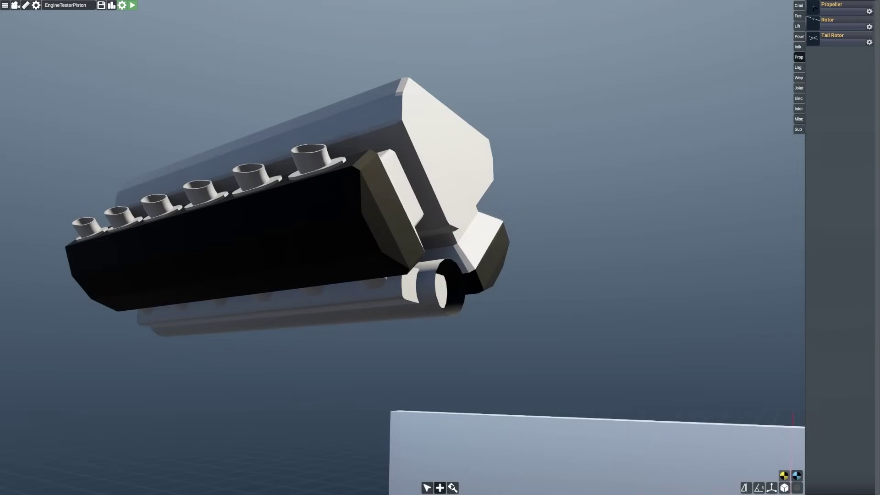
{"action": "left_click", "coordinate": [799, 37]}
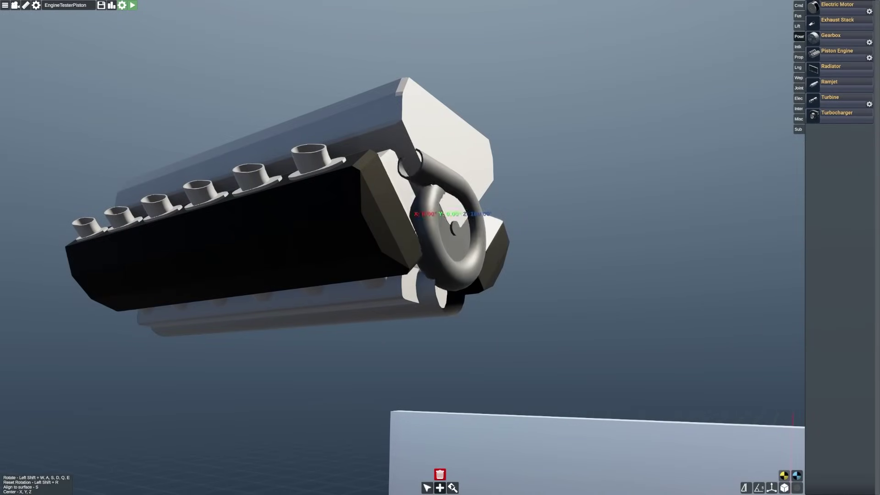
{"action": "left_click", "coordinate": [454, 227]}
{"action": "left_click", "coordinate": [838, 87]}
{"action": "left_click", "coordinate": [840, 103]}
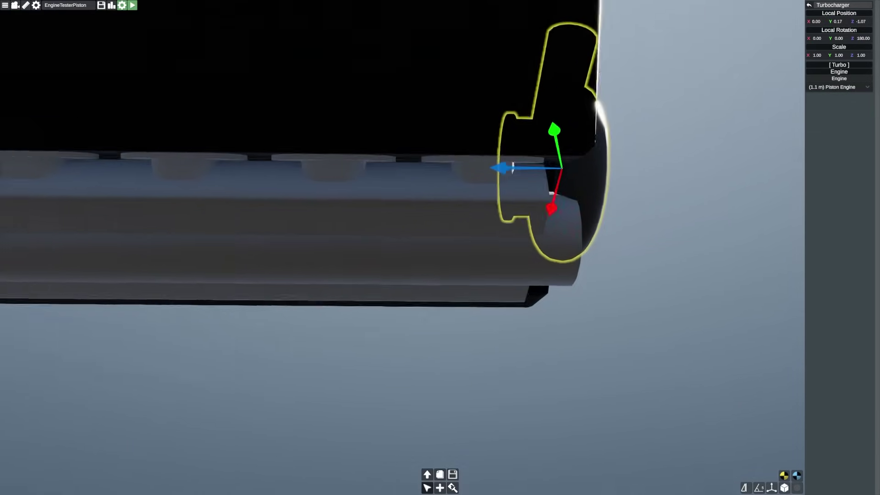
Step: Rotate the turbocharger to a local rotation of X -90, Y 90 and Z 0
{"action": "key", "text": "r"}
{"action": "left_click_drag", "start_coordinate": [513, 216], "coordinate": [458, 271]}
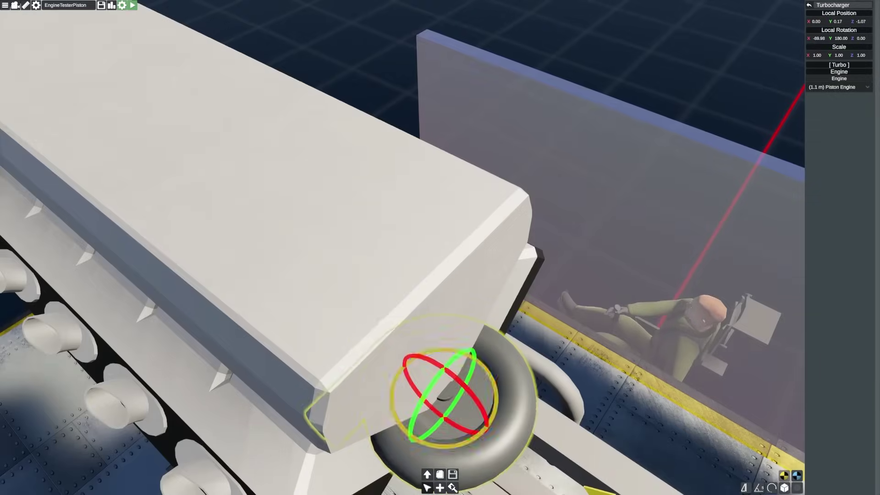
{"action": "left_click_drag", "start_coordinate": [392, 385], "coordinate": [454, 350]}
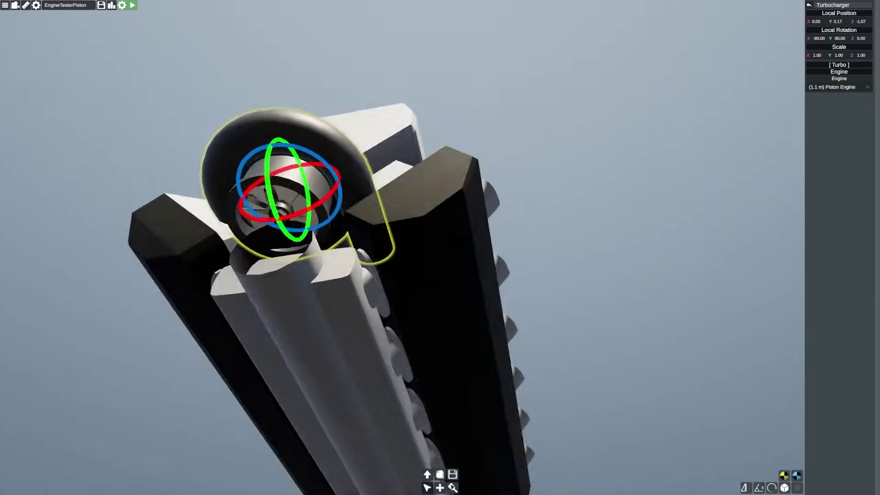
Step: Rotate the turbocharger to a local rotation of X 0, Y 180 and Z 0 and lower it beside the mount fuselage's end
{"action": "key", "text": "r"}
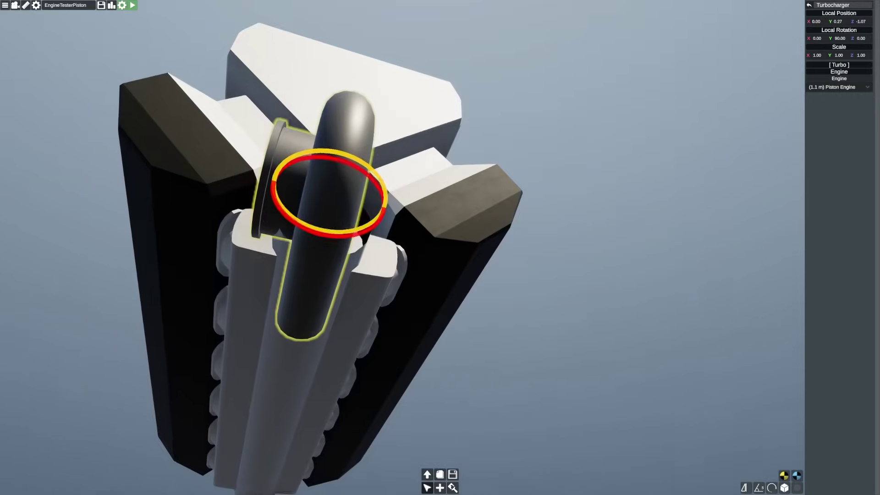
{"action": "left_click_drag", "start_coordinate": [333, 229], "coordinate": [274, 183]}
{"action": "key", "text": "1"}
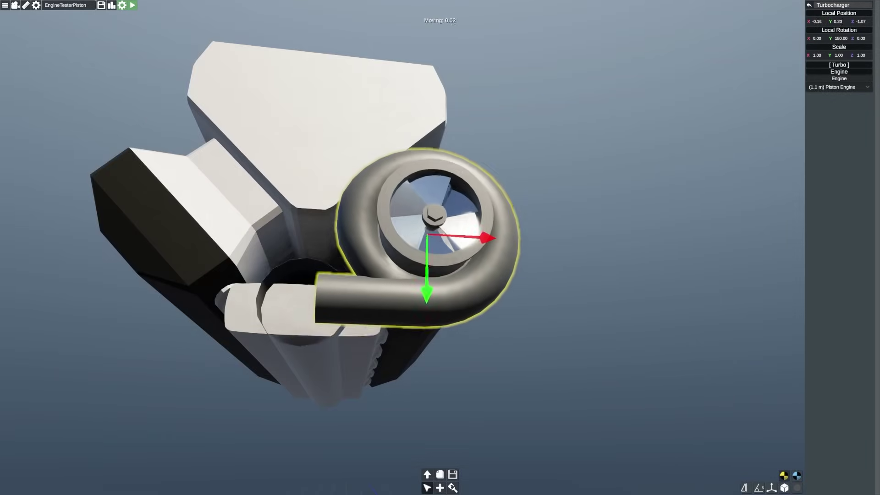
{"action": "left_click_drag", "start_coordinate": [427, 293], "coordinate": [430, 344]}
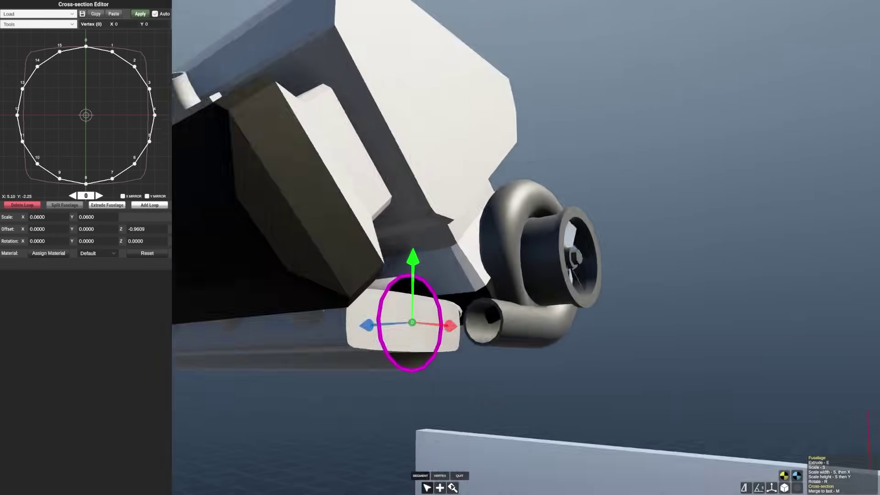
Step: Extrude the round fuselage's end loop, shrink the new loop to a scale of about 0.029, and leave the cross-section editor
{"action": "key", "text": "e"}
{"action": "key", "text": "s"}
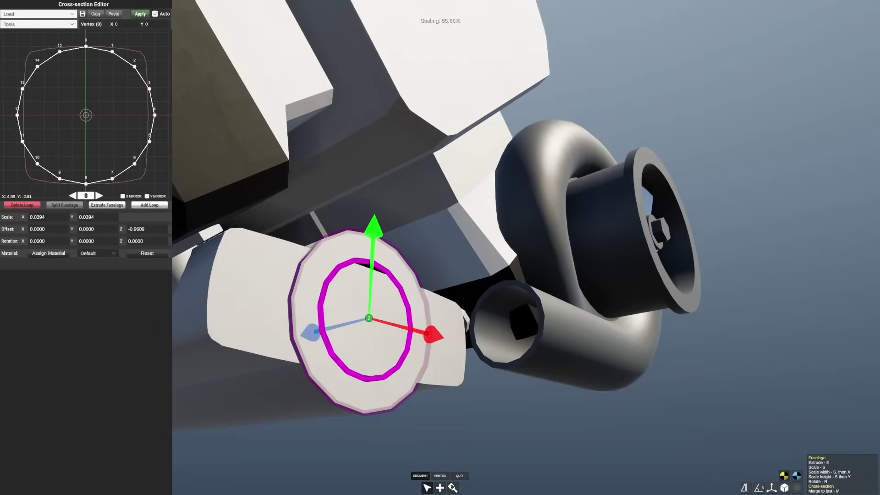
{"action": "left_click", "coordinate": [429, 287]}
{"action": "key", "text": "Tab"}
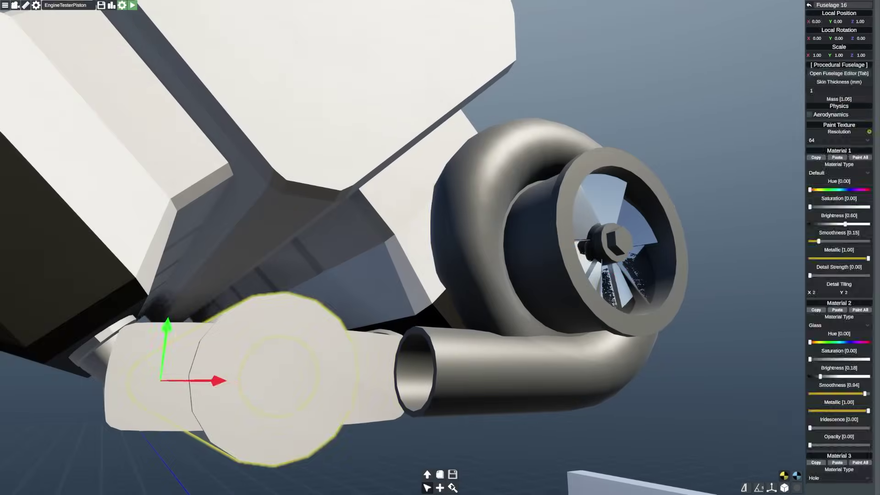
Step: Reopen the cross-section editor for the round fuselage with its small end loop selected
{"action": "left_click", "coordinate": [440, 373]}
{"action": "left_click", "coordinate": [376, 374]}
{"action": "key", "text": "Tab"}
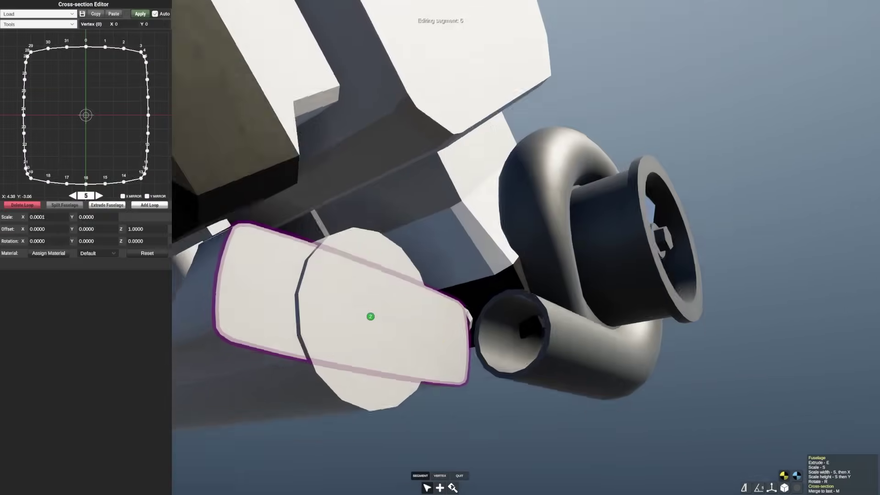
{"action": "left_click", "coordinate": [376, 243]}
{"action": "left_click", "coordinate": [426, 216]}
{"action": "key", "text": "Tab"}
{"action": "left_click", "coordinate": [436, 184]}
{"action": "key", "text": "Tab"}
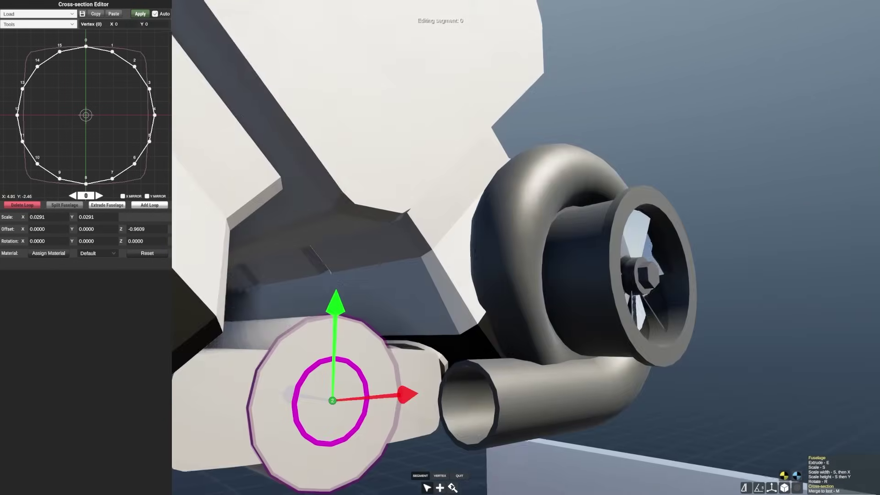
Step: Rotate the small end loop to Y -90 and offset it to about X 0.08 and Z -1.015 toward the turbocharger pipe
{"action": "left_click_drag", "start_coordinate": [423, 284], "coordinate": [351, 248]}
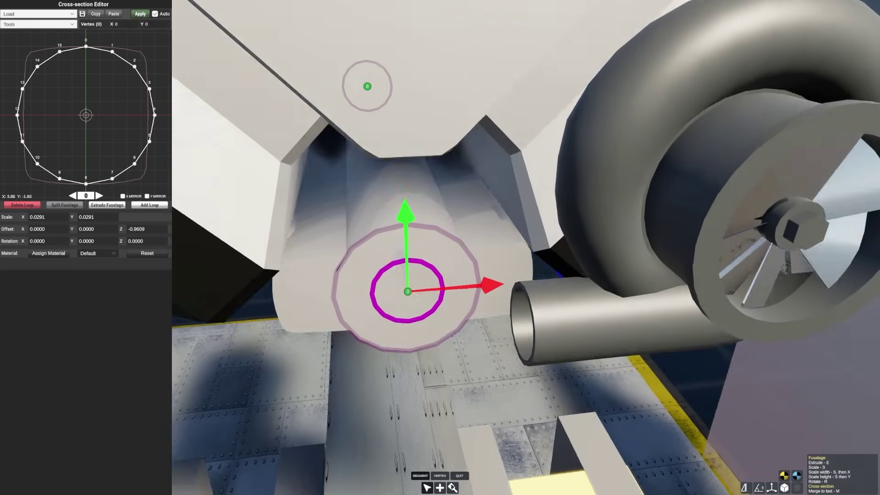
{"action": "key", "text": "r"}
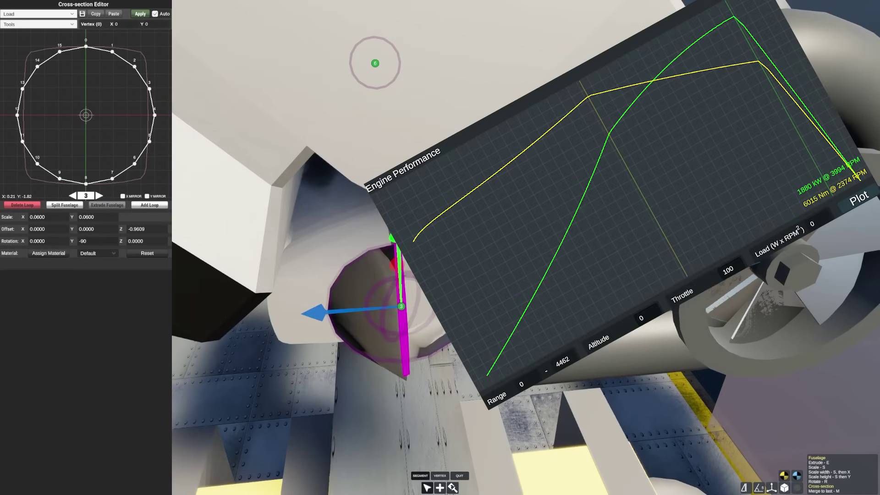
{"action": "key", "text": "ctrl+z"}
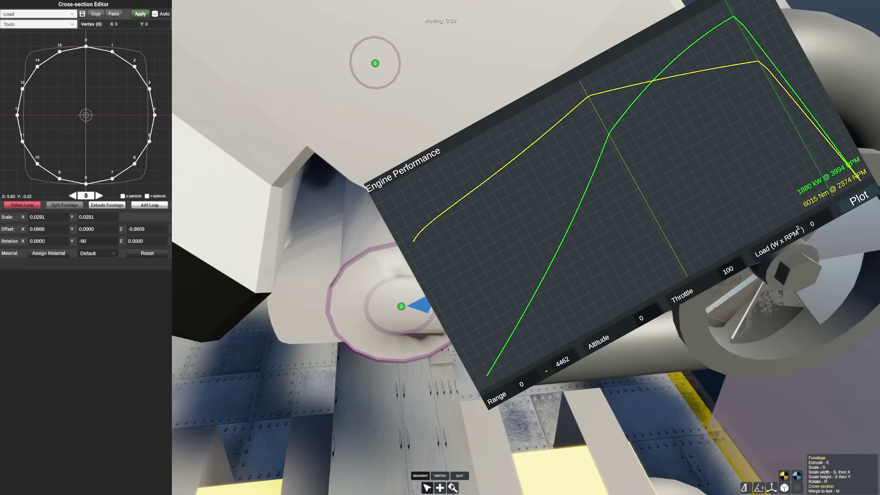
{"action": "left_click_drag", "start_coordinate": [510, 316], "coordinate": [463, 319]}
{"action": "left_click_drag", "start_coordinate": [541, 355], "coordinate": [528, 351]}
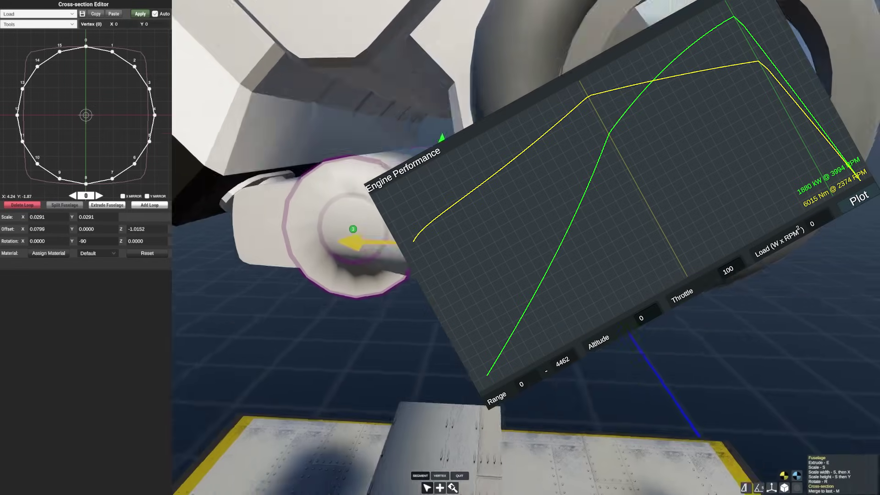
{"action": "left_click_drag", "start_coordinate": [560, 326], "coordinate": [557, 327]}
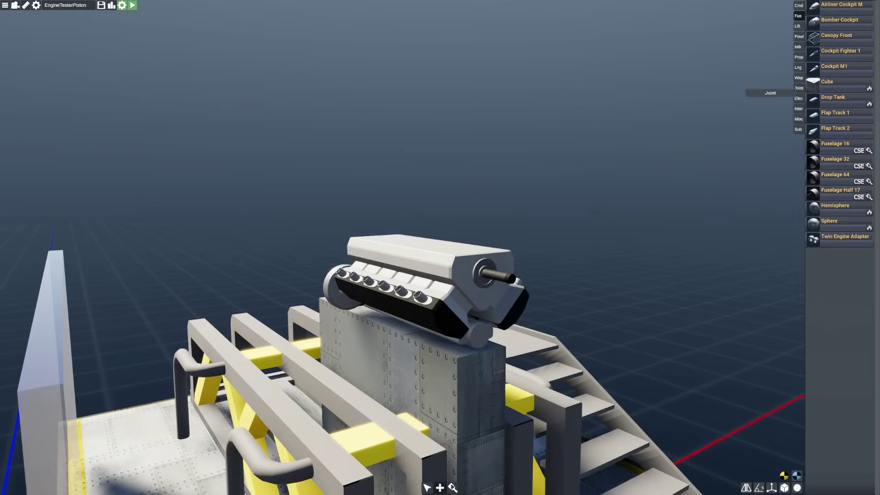
Step: Attach a Gearbox to the engine's output shaft with symmetry off and scale it to 0.50
{"action": "left_click", "coordinate": [799, 119]}
{"action": "left_click", "coordinate": [799, 129]}
{"action": "left_click", "coordinate": [799, 36]}
{"action": "left_click", "coordinate": [834, 39]}
{"action": "key", "text": "m"}
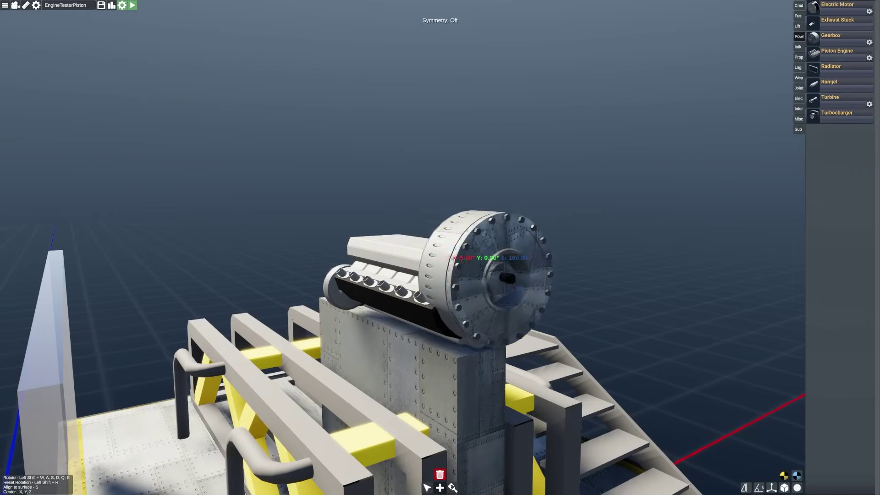
{"action": "left_click", "coordinate": [489, 275]}
{"action": "key", "text": "r"}
{"action": "left_click_drag", "start_coordinate": [490, 163], "coordinate": [491, 218]}
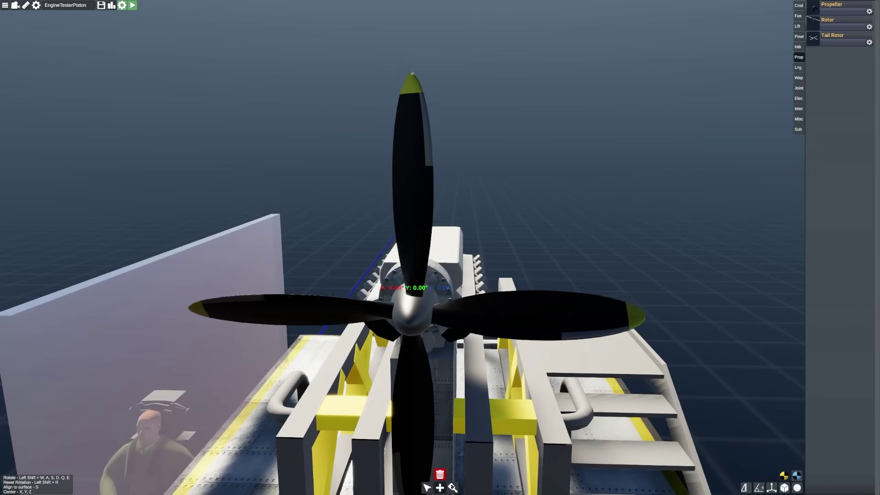
Step: Mount a propeller on the front of the gearbox and clear the selection
{"action": "left_click_drag", "start_coordinate": [413, 315], "coordinate": [414, 308]}
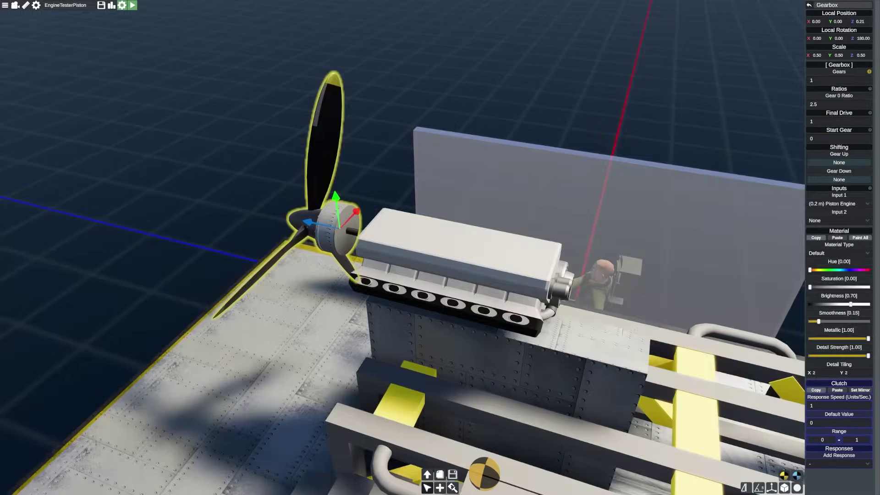
{"action": "key", "text": "Escape"}
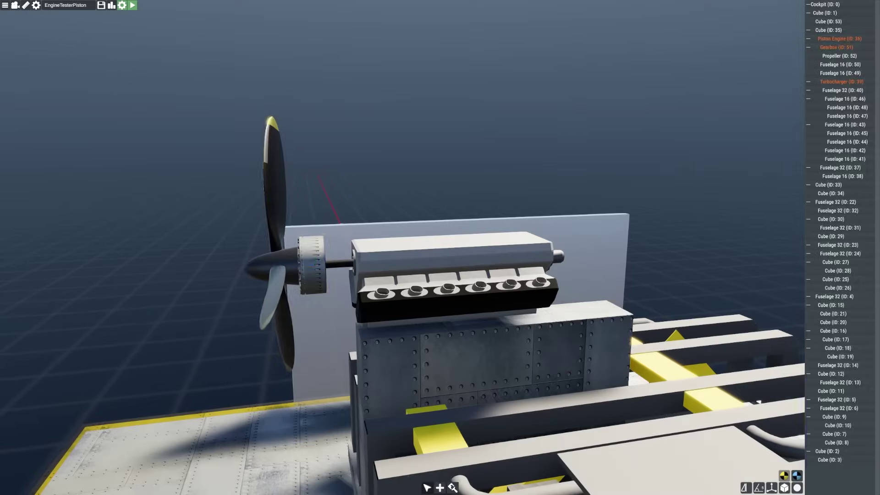
Step: Examine the gearbox's settings and the piston engine's performance curve
{"action": "left_click", "coordinate": [313, 265]}
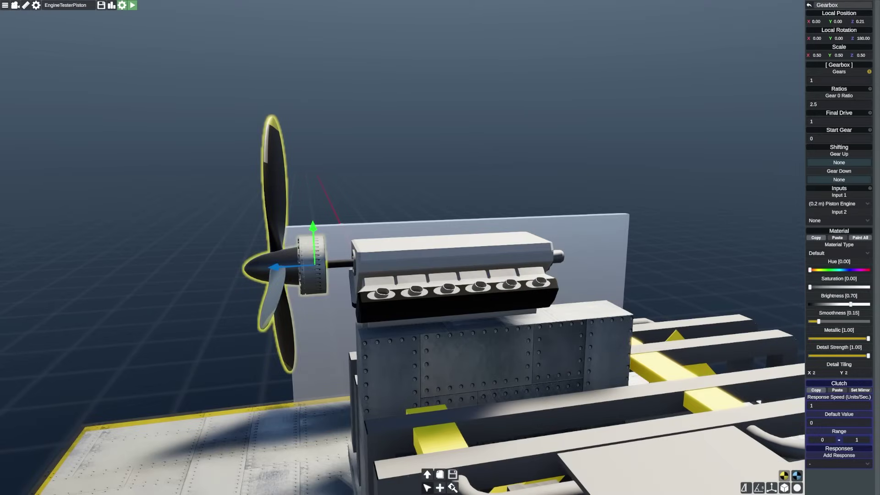
{"action": "left_click", "coordinate": [458, 264]}
{"action": "left_click", "coordinate": [839, 429]}
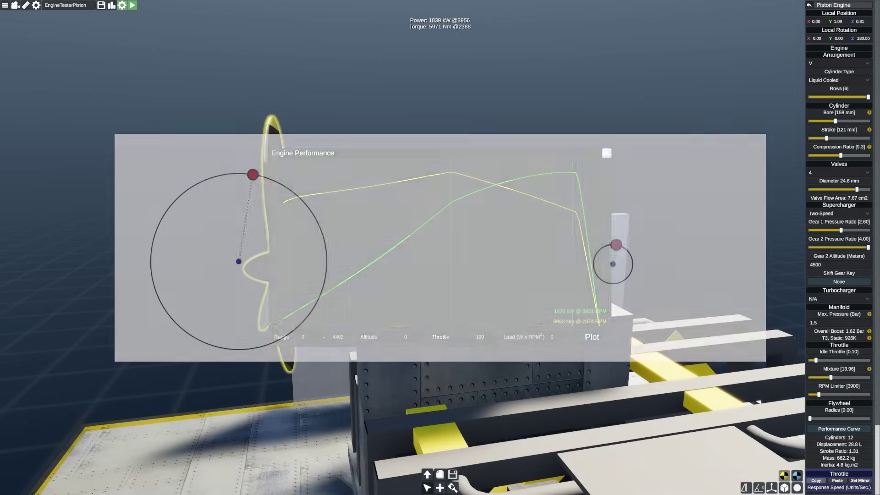
{"action": "left_click", "coordinate": [606, 153]}
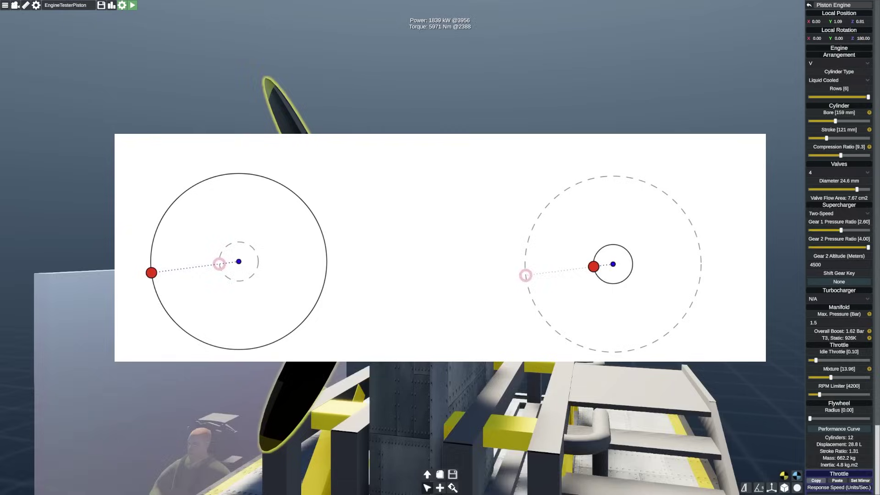
Step: Set the propeller's constant speed mode to Target RPM with a target of 1975 RPM
{"action": "left_click", "coordinate": [403, 243]}
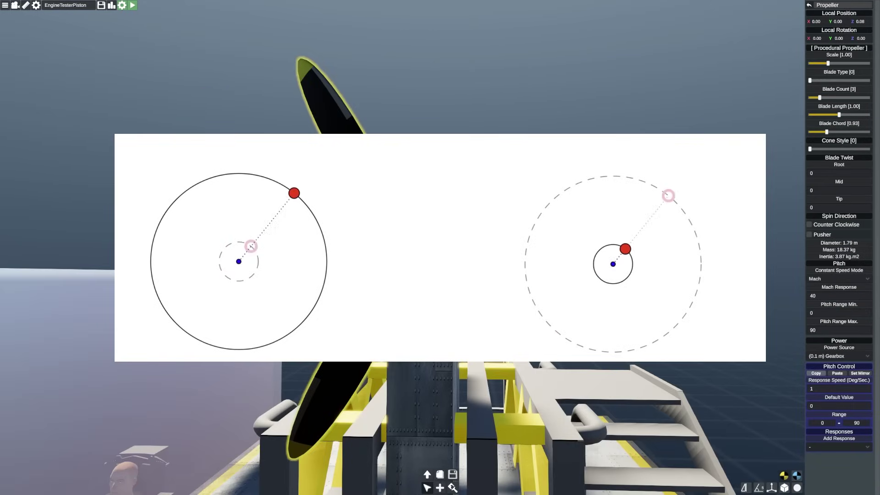
{"action": "left_click", "coordinate": [838, 278]}
{"action": "left_click", "coordinate": [827, 295]}
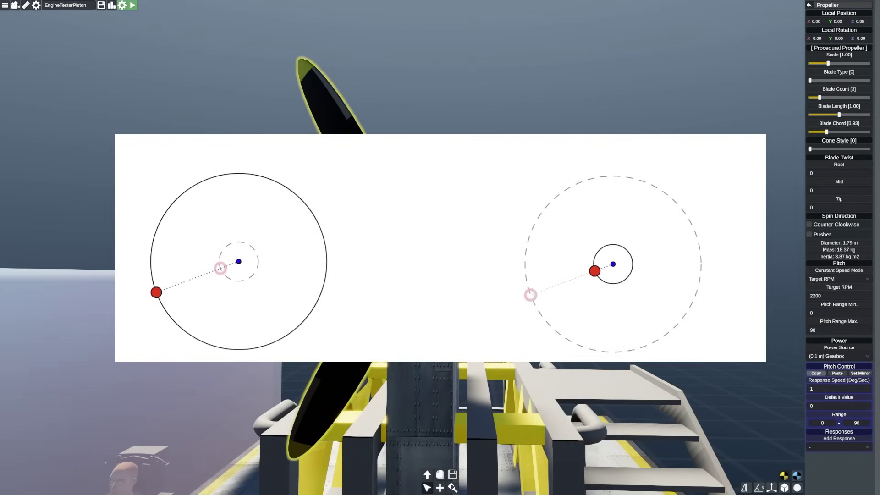
{"action": "left_click", "coordinate": [828, 296]}
{"action": "type", "text": "1975"}
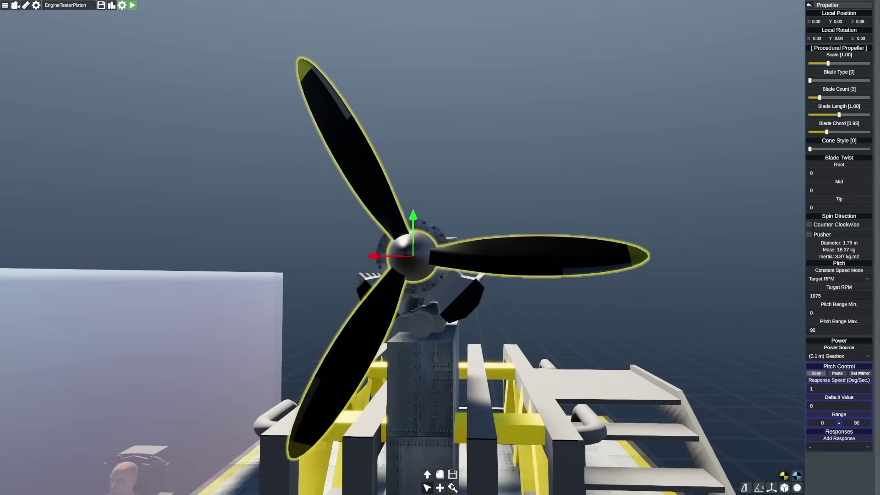
Step: Set the propeller's pitch range to a minimum of 15 and a maximum of 80, and deselect it
{"action": "left_click_drag", "start_coordinate": [412, 248], "coordinate": [569, 303]}
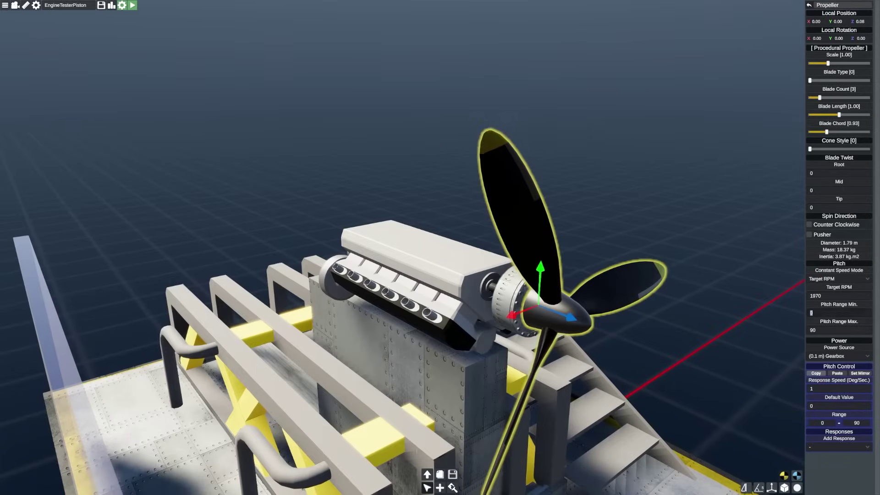
{"action": "left_click", "coordinate": [839, 313]}
{"action": "type", "text": "15"}
{"action": "key", "text": "Tab"}
{"action": "left_click_drag", "start_coordinate": [412, 247], "coordinate": [470, 229]}
{"action": "left_click", "coordinate": [470, 206]}
{"action": "left_click", "coordinate": [483, 279]}
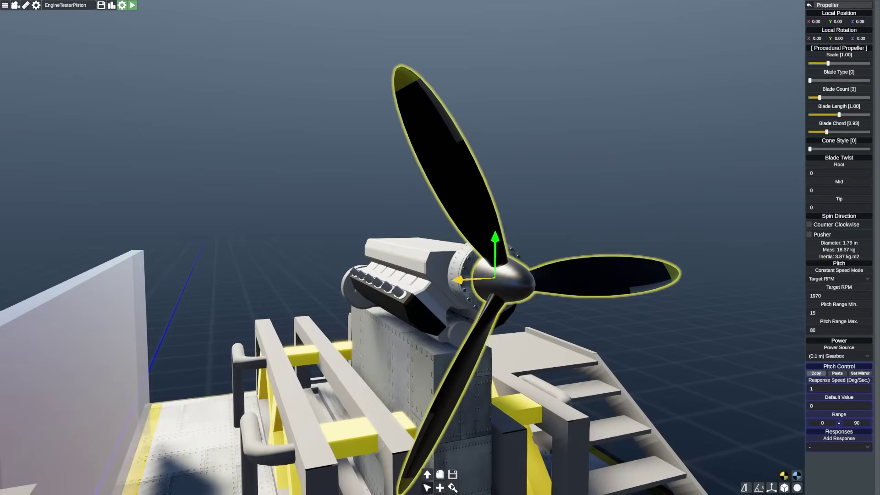
{"action": "left_click", "coordinate": [321, 161]}
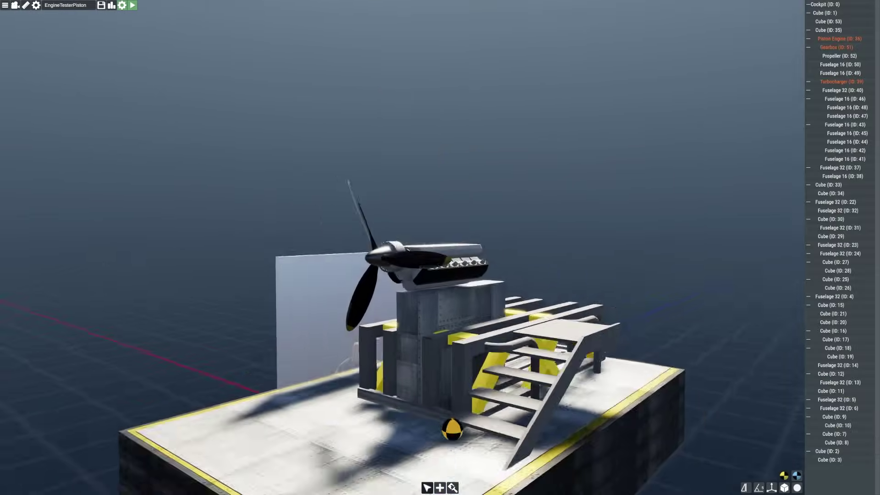
Step: Save the EngineTesterPiston craft
{"action": "left_click_drag", "start_coordinate": [367, 248], "coordinate": [536, 247]}
{"action": "key", "text": "ctrl+s"}
{"action": "left_click_drag", "start_coordinate": [440, 248], "coordinate": [482, 225]}
{"action": "scroll", "coordinate": [458, 247], "scroll_direction": "up", "scroll_amount": 3}
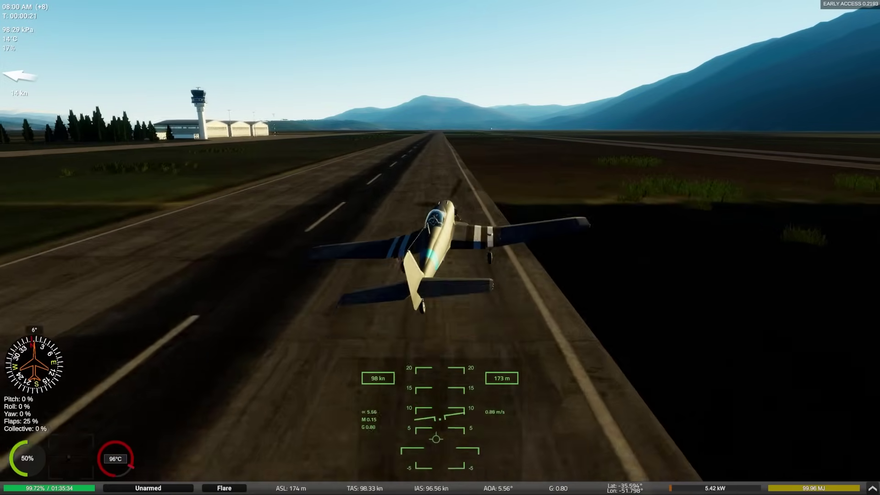
Step: Retract the landing gear and set the flaps to 0 on the aircraft taking off
{"action": "key", "text": "g"}
{"action": "key", "text": "f"}
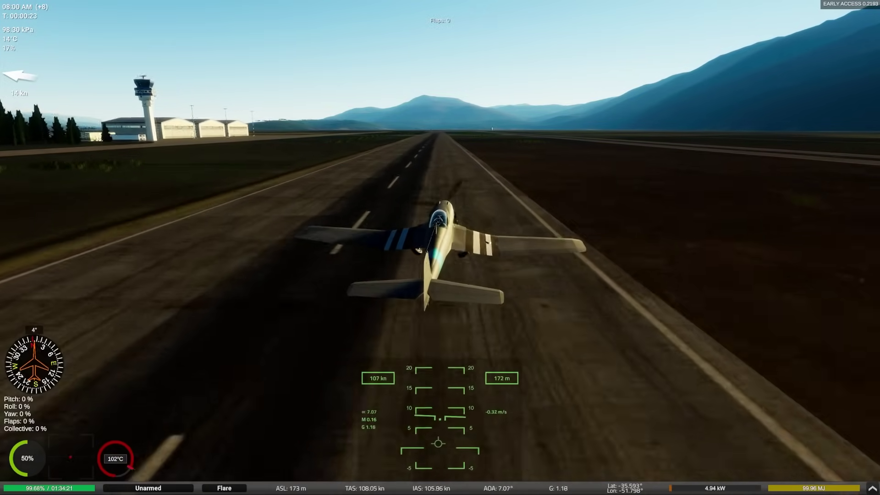
Step: Open the aircraft's Propeller and Piston Engine data windows, stack them one above the other, and examine their values in flight
{"action": "left_click_drag", "start_coordinate": [596, 248], "coordinate": [394, 257]}
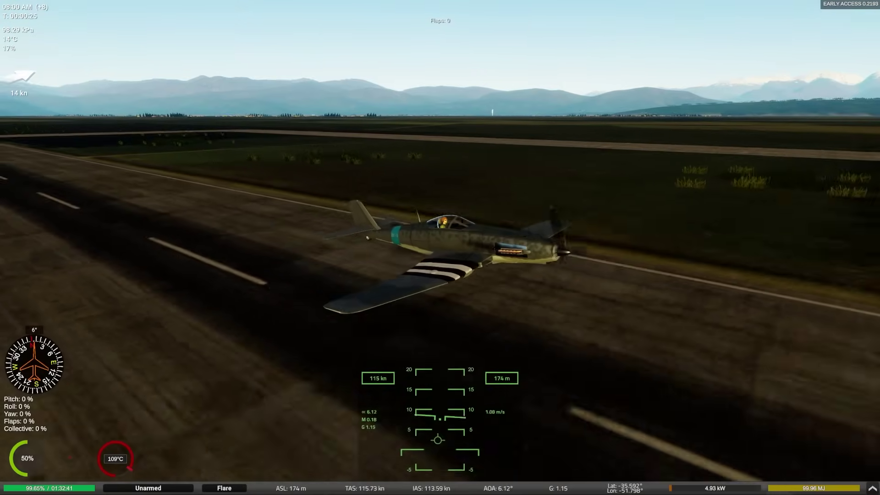
{"action": "right_click", "coordinate": [553, 247]}
{"action": "left_click_drag", "start_coordinate": [557, 247], "coordinate": [819, 23]}
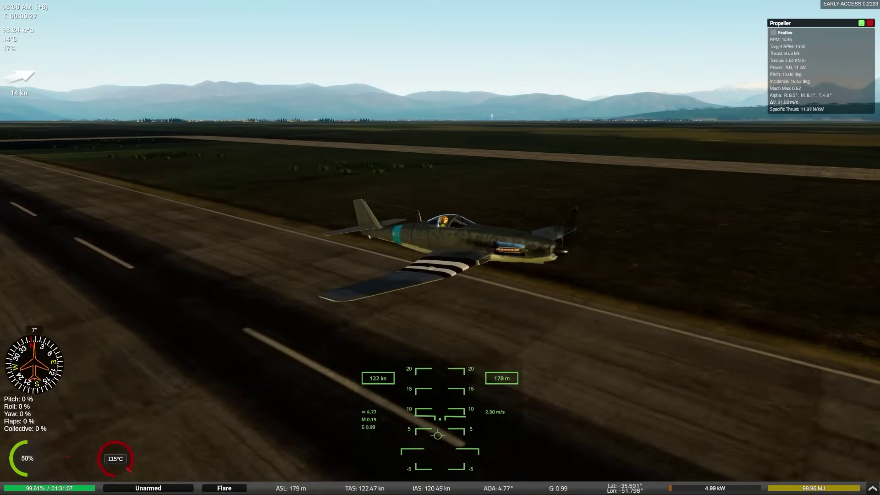
{"action": "left_click_drag", "start_coordinate": [174, 245], "coordinate": [797, 126]}
{"action": "left_click_drag", "start_coordinate": [527, 256], "coordinate": [687, 252]}
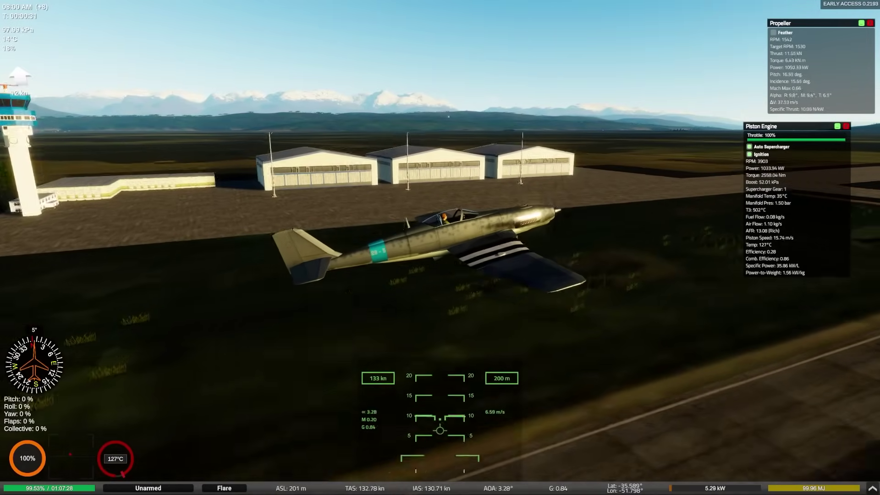
{"action": "left_click_drag", "start_coordinate": [440, 247], "coordinate": [627, 250]}
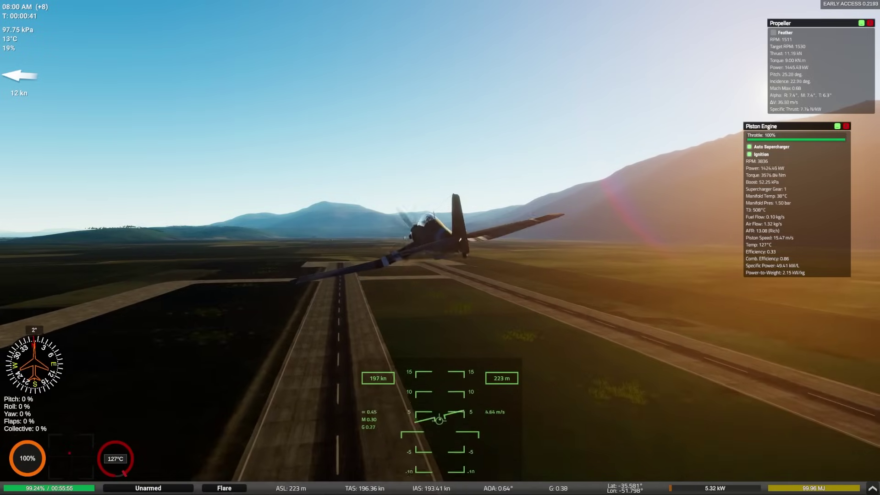
Step: Open the aircraft's Controls window and place it beside the Piston Engine data window
{"action": "left_click", "coordinate": [872, 489]}
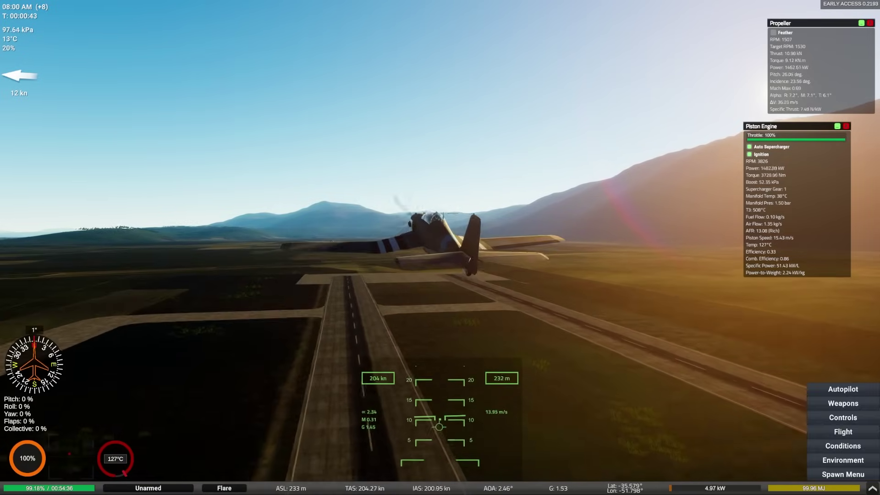
{"action": "left_click", "coordinate": [843, 418]}
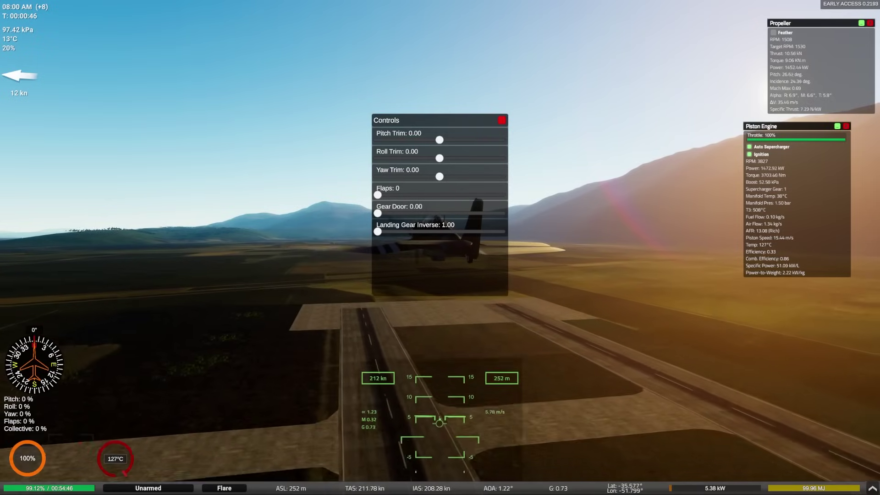
{"action": "mouse_move", "coordinate": [435, 120]}
{"action": "left_mouse_down"}
{"action": "mouse_move", "coordinate": [596, 149]}
{"action": "mouse_move", "coordinate": [644, 143]}
{"action": "left_mouse_up"}
Step: Engage the autopilot at the current altitude and heading with the speed set to 9.00 Mach, placing its window above the Controls window
{"action": "left_click", "coordinate": [843, 390]}
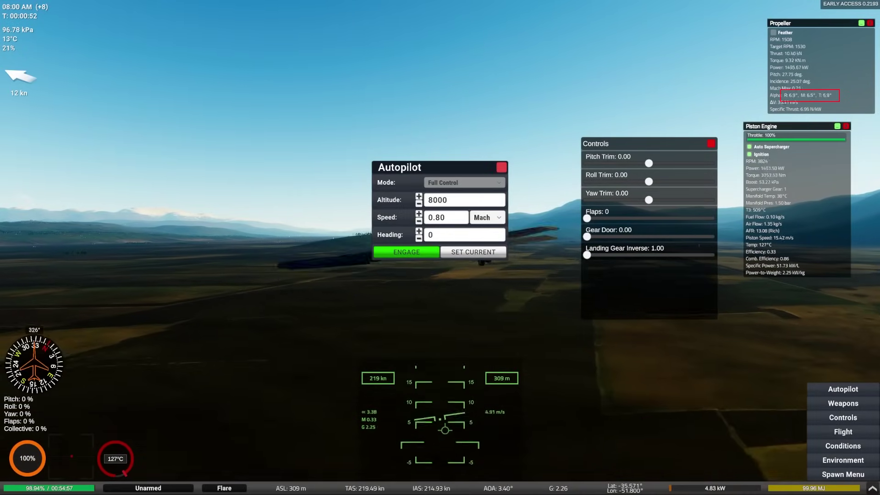
{"action": "left_click", "coordinate": [474, 252]}
{"action": "left_click", "coordinate": [446, 218]}
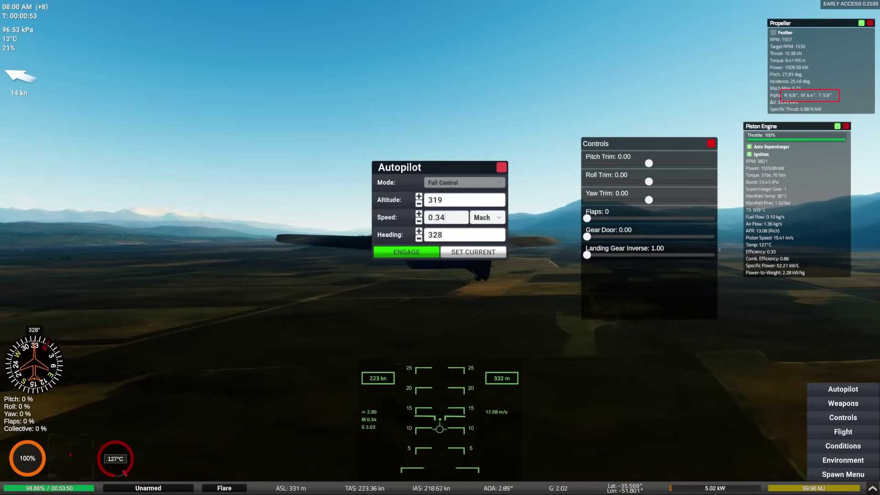
{"action": "key", "text": "BackSpace"}
{"action": "type", "text": "5"}
{"action": "key", "text": "Return"}
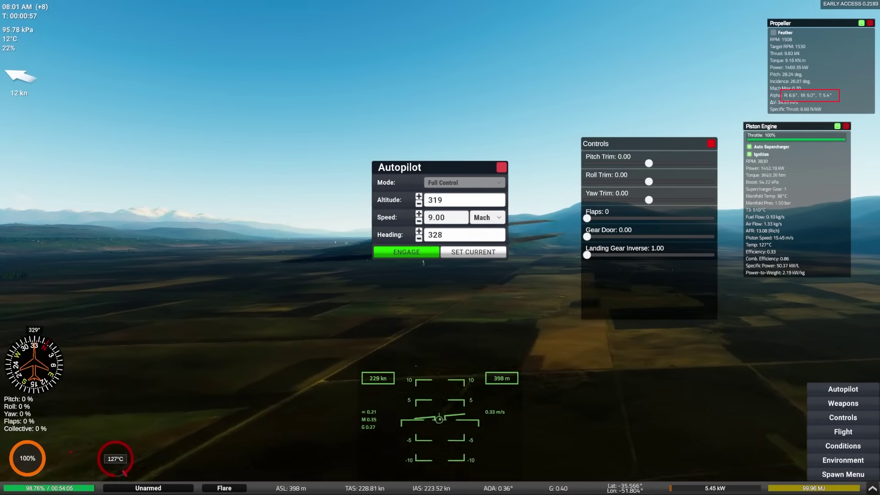
{"action": "left_click_drag", "start_coordinate": [413, 167], "coordinate": [615, 29]}
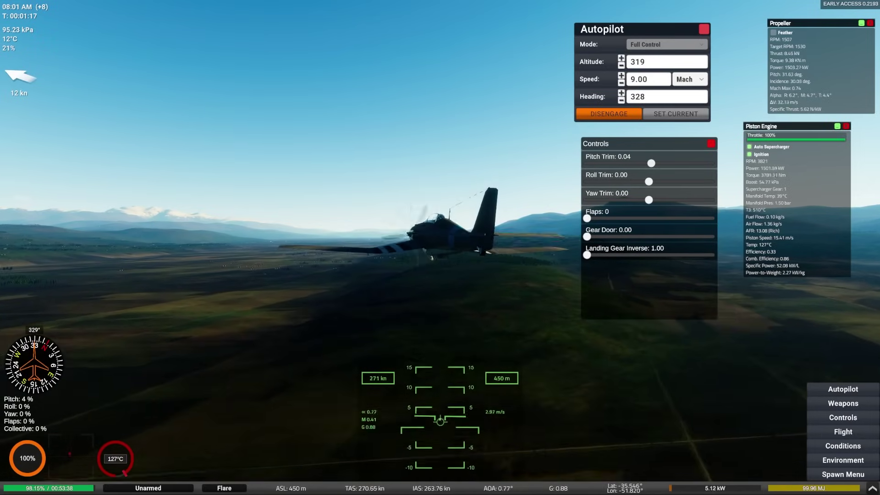
Step: Raise the autopilot's target altitude to 1519 while viewing the aircraft from its side
{"action": "left_click_drag", "start_coordinate": [440, 248], "coordinate": [609, 243]}
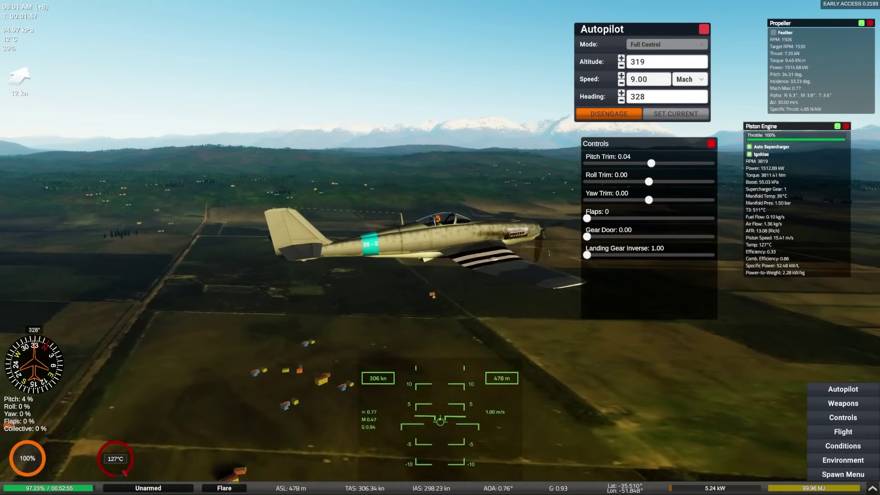
{"action": "left_click", "coordinate": [621, 58]}
{"action": "left_click", "coordinate": [621, 59]}
{"action": "left_click", "coordinate": [621, 58]}
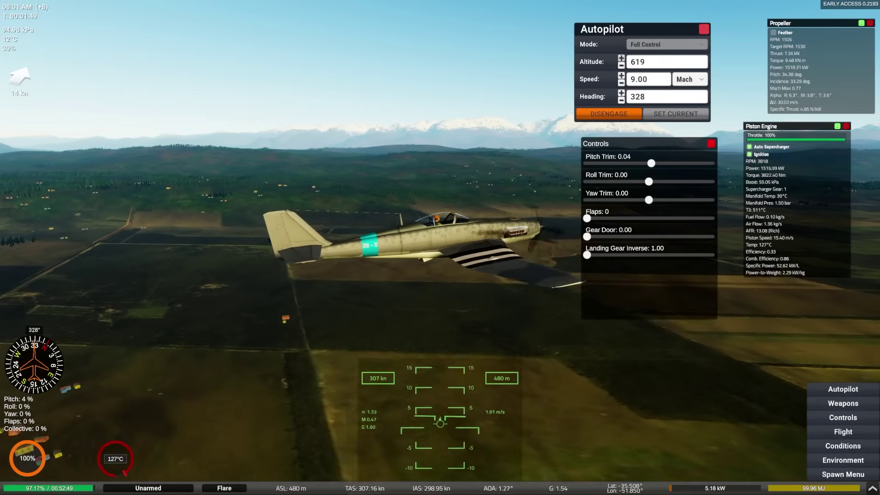
{"action": "left_click", "coordinate": [621, 58]}
{"action": "left_click", "coordinate": [621, 58]}
{"action": "left_click", "coordinate": [621, 59]}
{"action": "left_click", "coordinate": [621, 59]}
{"action": "left_click", "coordinate": [621, 58]}
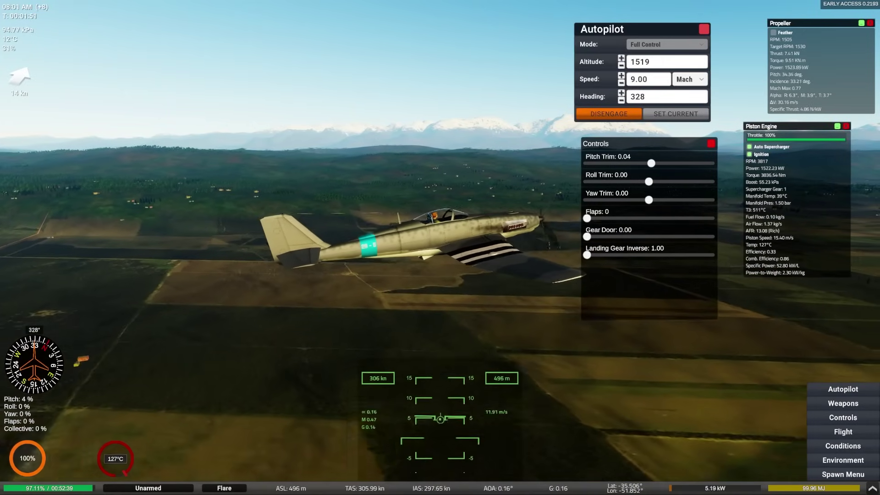
Step: Disengage the autopilot and pitch the aircraft up manually into a steep climb
{"action": "left_click", "coordinate": [608, 113]}
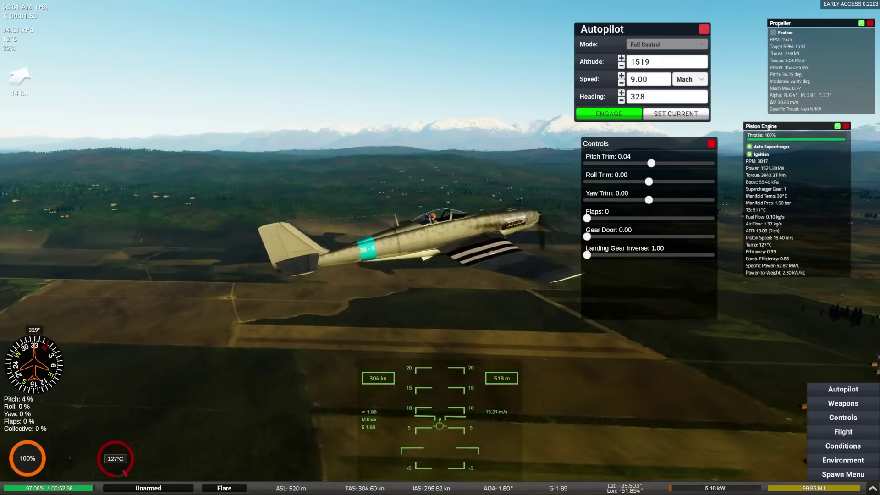
{"action": "key", "text": "s"}
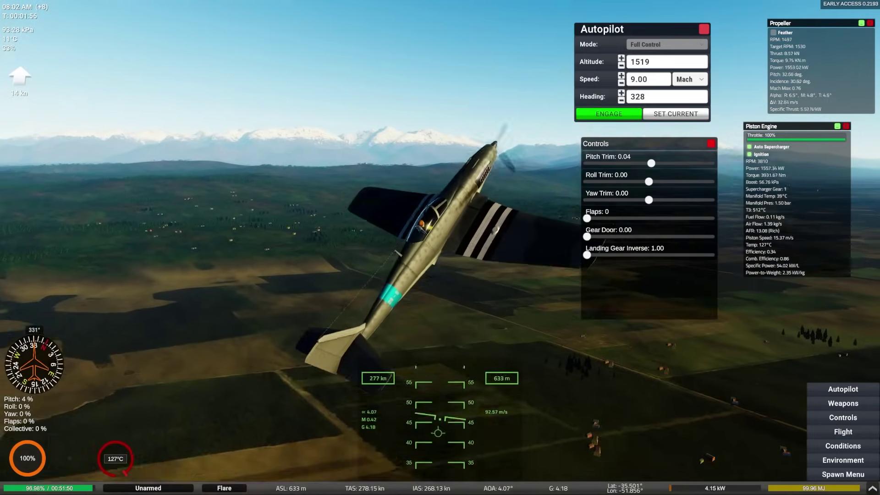